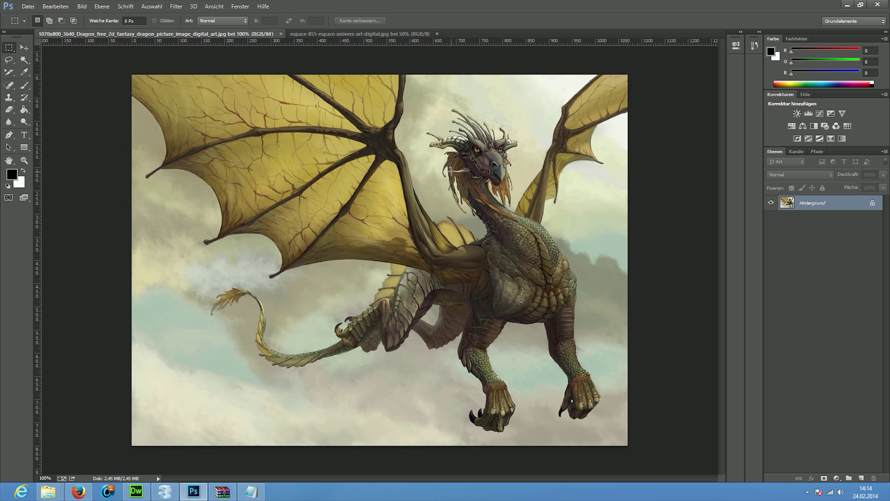
# - Switch to the espace-855 snowy planet image and select its entire canvas
pyautogui.click(346, 34)
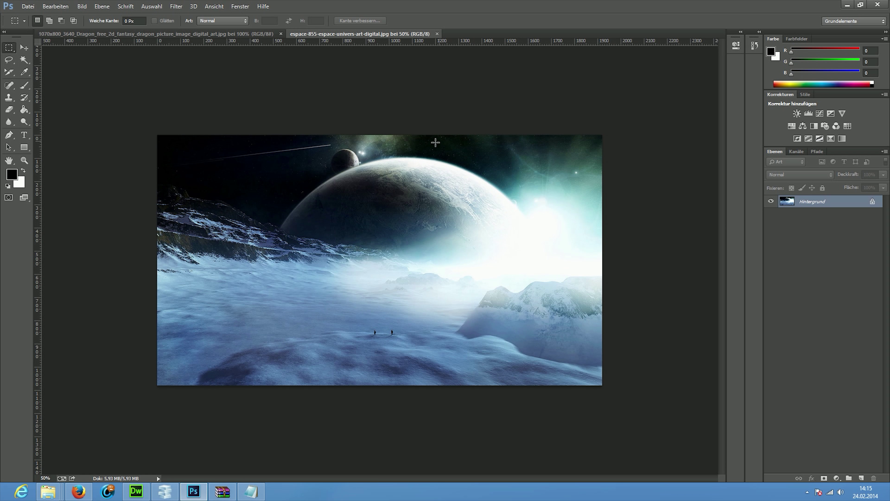
pyautogui.hotkey('ctrl', 'a')
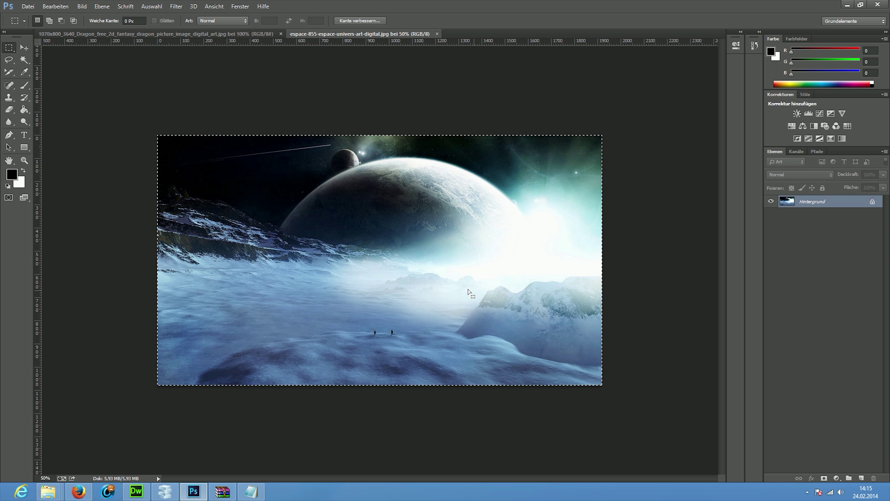
# - Resize the planet image to 800 px width and 600 px height via Bildgröße
pyautogui.click(100, 7)
pyautogui.click(96, 73)
pyautogui.write('800')
pyautogui.press('Tab')
pyautogui.write('600')
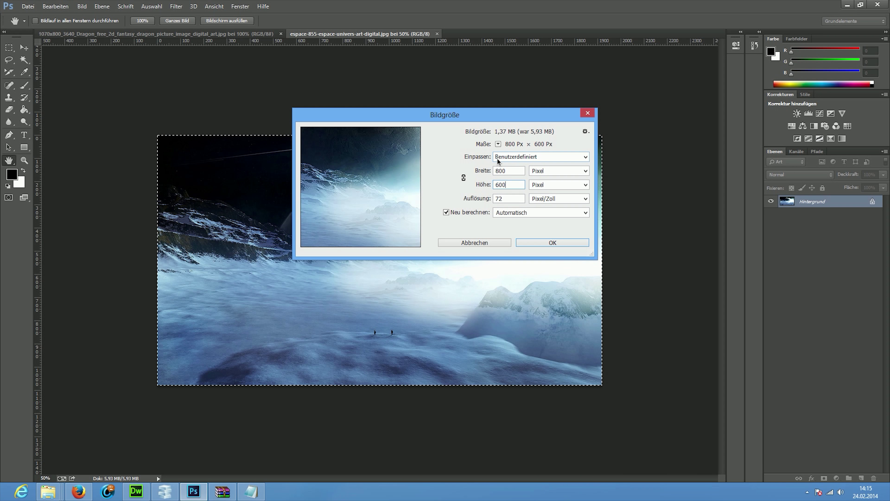
pyautogui.press('Return')
pyautogui.press('m')
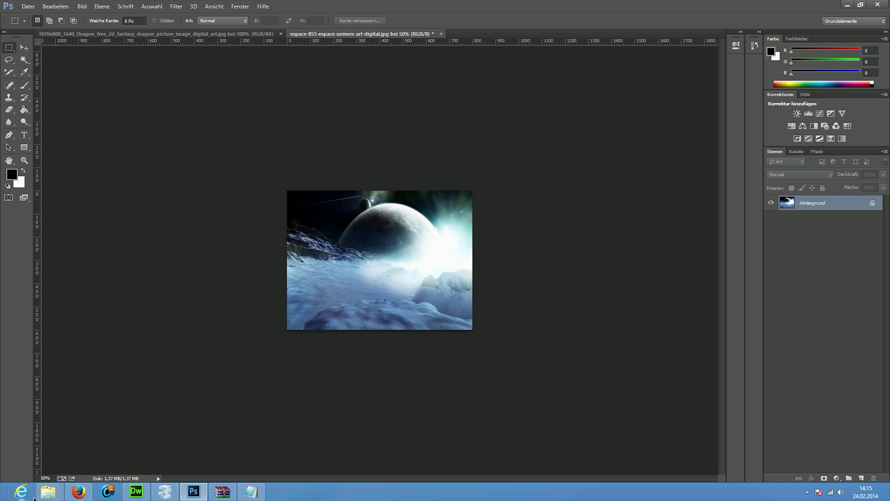
pyautogui.click(47, 478)
# - Set the zoom to 100% and paste the dragon in as a new layer
pyautogui.write('100')
pyautogui.press('Return')
pyautogui.hotkey('ctrl', 'v')
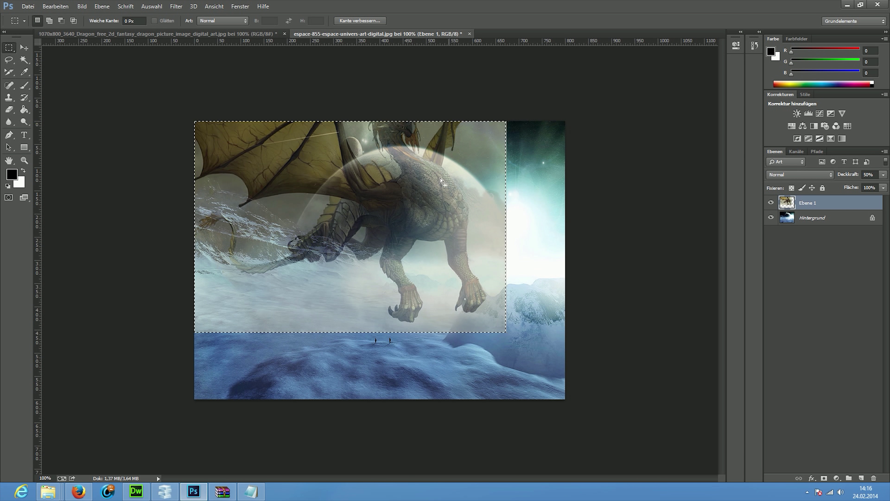
# - Shift the selection marquee, then clear it with Auswahl aufheben
pyautogui.moveTo(406, 186); pyautogui.dragTo(415, 214)
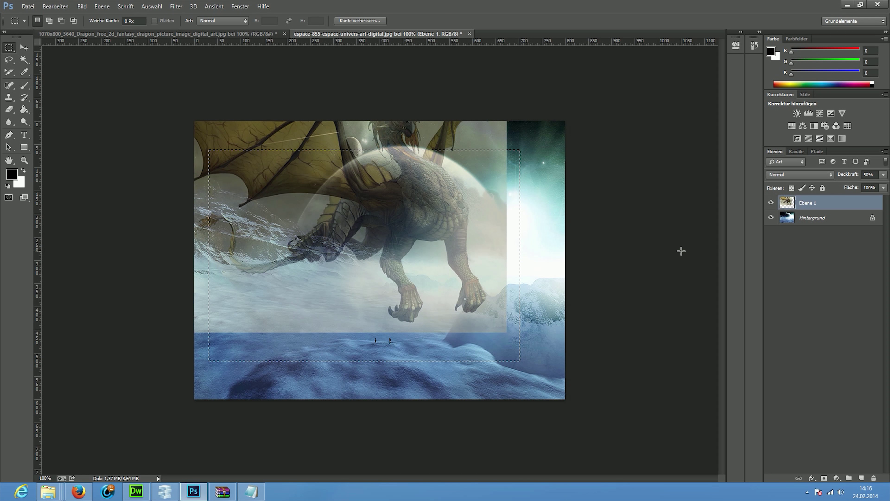
pyautogui.click(151, 6)
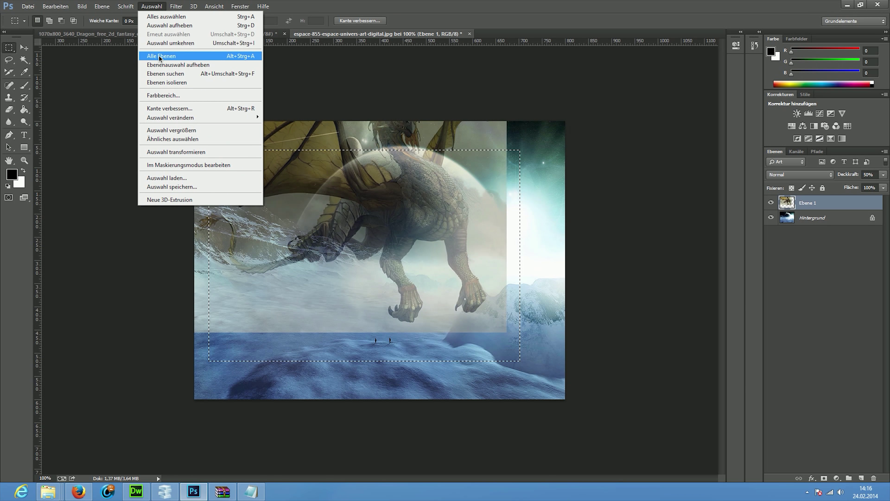
pyautogui.click(172, 26)
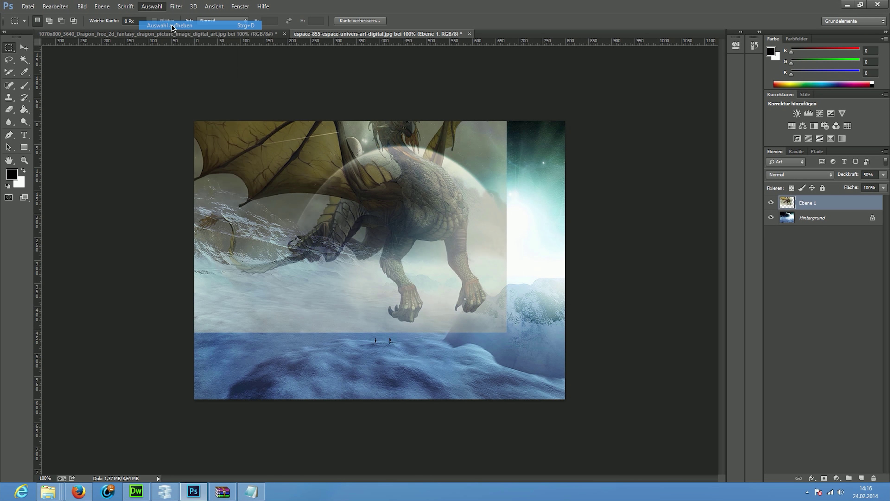
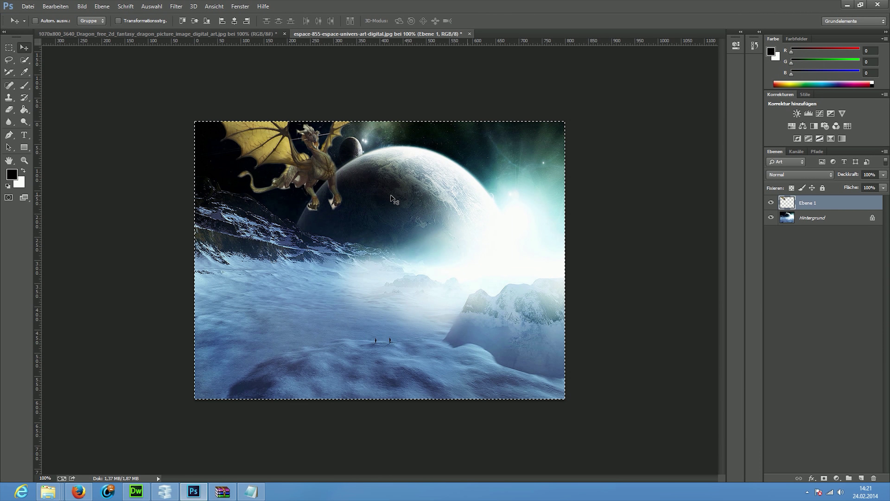
# - Shift the dragon further left and draw a rectangle over the snowy foreground
pyautogui.moveTo(301, 178); pyautogui.dragTo(287, 167)
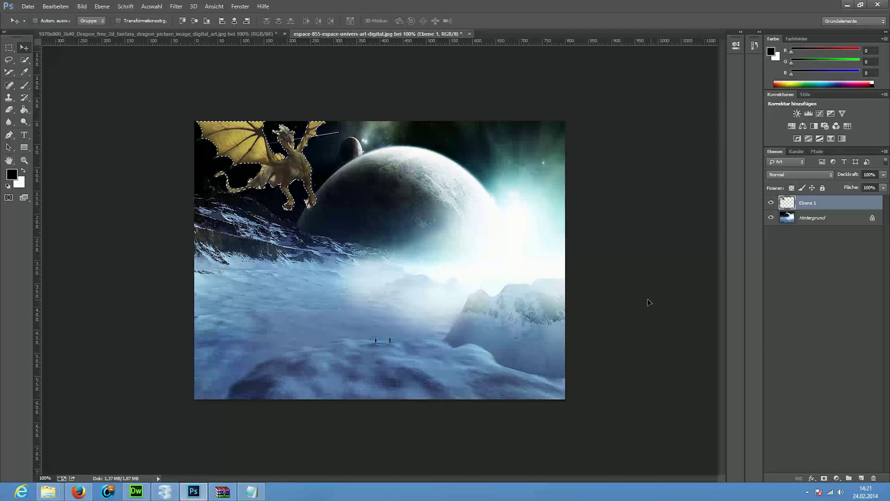
pyautogui.click(24, 147)
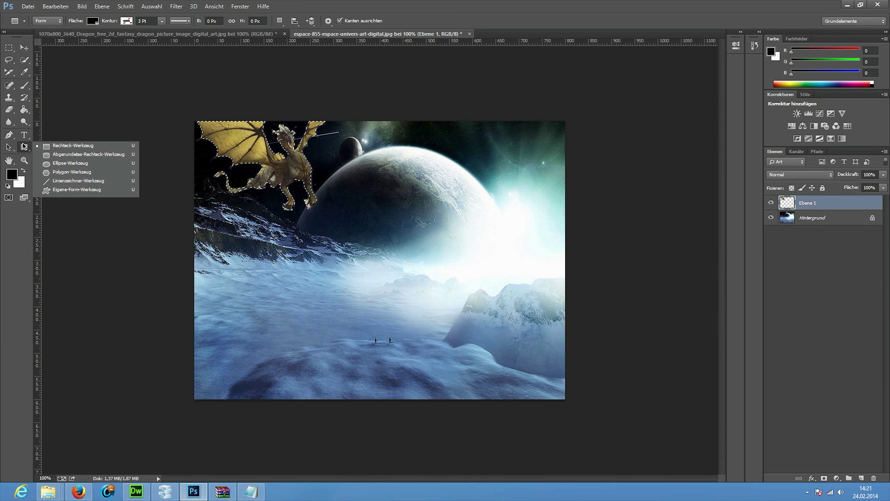
pyautogui.click(35, 149)
pyautogui.click(24, 147)
pyautogui.click(77, 154)
pyautogui.moveTo(235, 224)
pyautogui.mouseDown()
pyautogui.moveTo(313, 292)
pyautogui.moveTo(404, 344)
pyautogui.mouseUp()
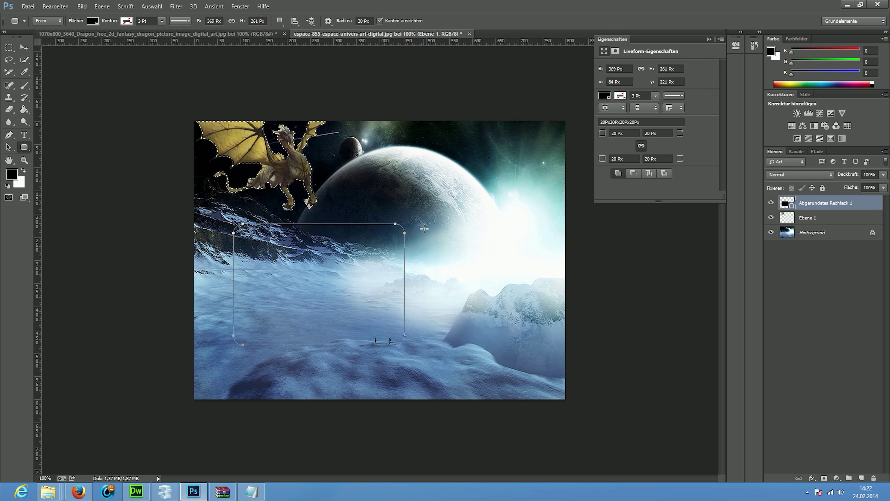
# - Set the rectangle's corner radius to 0 px and nudge it into place
pyautogui.click(627, 133)
pyautogui.write('0')
pyautogui.press('Return')
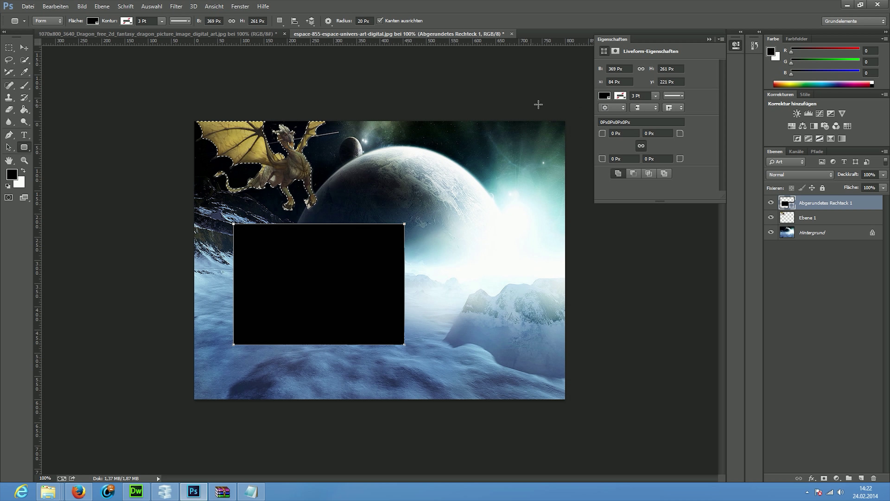
pyautogui.click(24, 48)
pyautogui.moveTo(289, 268)
pyautogui.mouseDown()
pyautogui.moveTo(275, 275)
pyautogui.moveTo(291, 265)
pyautogui.mouseUp()
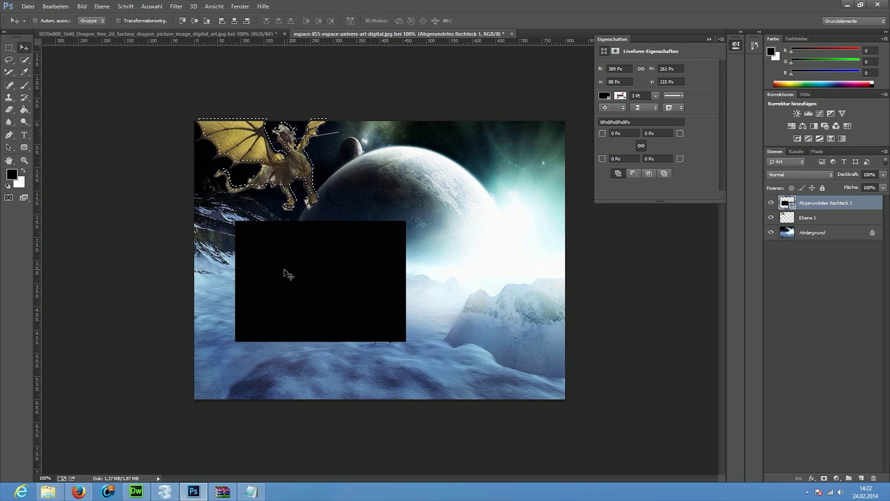
pyautogui.click(152, 6)
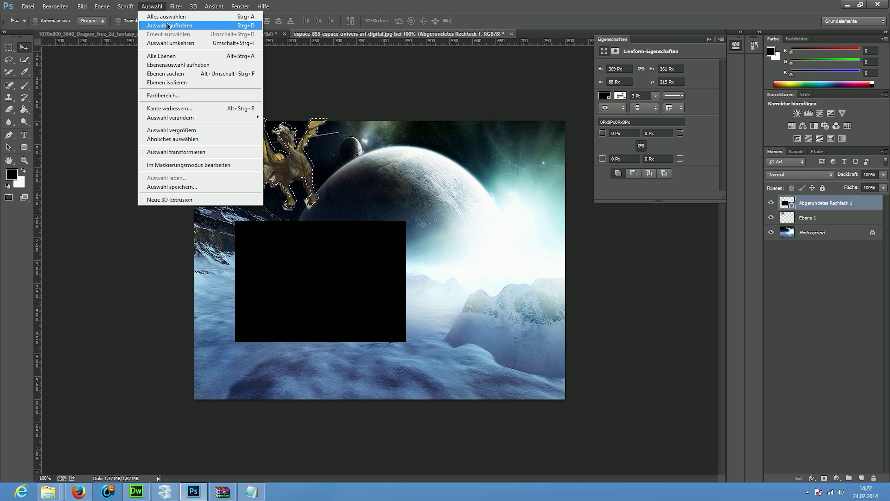
# - Clear the dragon selection and reposition the black rectangle
pyautogui.click(158, 25)
pyautogui.moveTo(305, 271)
pyautogui.mouseDown()
pyautogui.moveTo(276, 251)
pyautogui.moveTo(289, 240)
pyautogui.mouseUp()
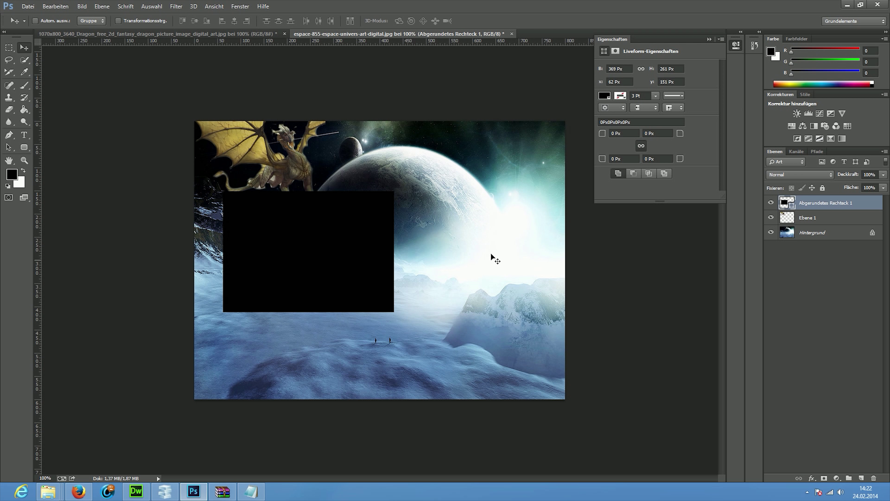
pyautogui.click(609, 133)
pyautogui.moveTo(617, 134); pyautogui.dragTo(596, 133)
pyautogui.write('2')
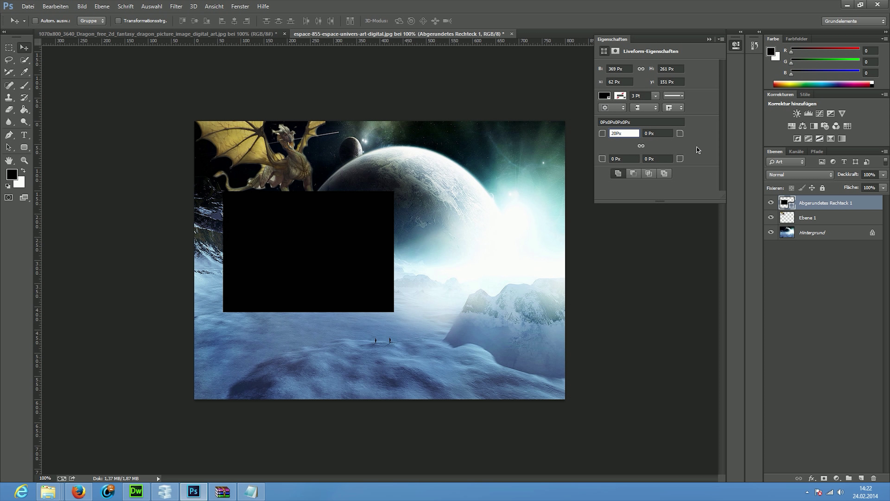
pyautogui.moveTo(231, 200); pyautogui.dragTo(288, 229)
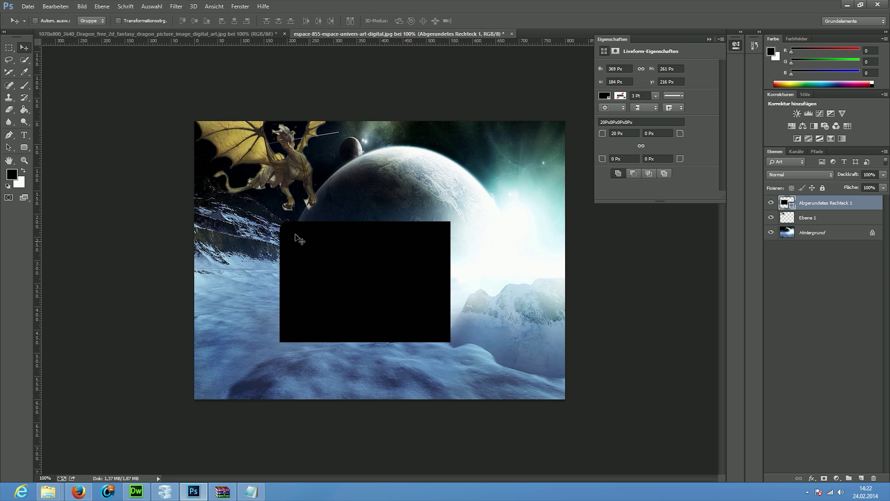
# - Try different corner radii for the panel in Properties, then undo the change
pyautogui.doubleClick(651, 133)
pyautogui.write('0')
pyautogui.press('Return')
pyautogui.moveTo(356, 249); pyautogui.dragTo(296, 226)
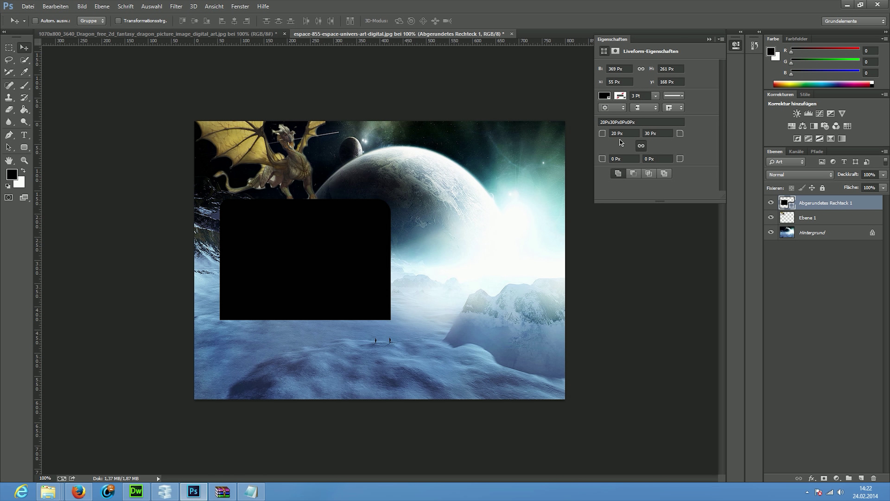
pyautogui.click(614, 134)
pyautogui.press('Return')
pyautogui.click(621, 159)
pyautogui.click(661, 133)
pyautogui.hotkey('ctrl', 'z')
pyautogui.hotkey('ctrl', 'z')
# - Give the panel 20 px top corner radii and 0 px bottom corners, then move it lower
pyautogui.click(641, 146)
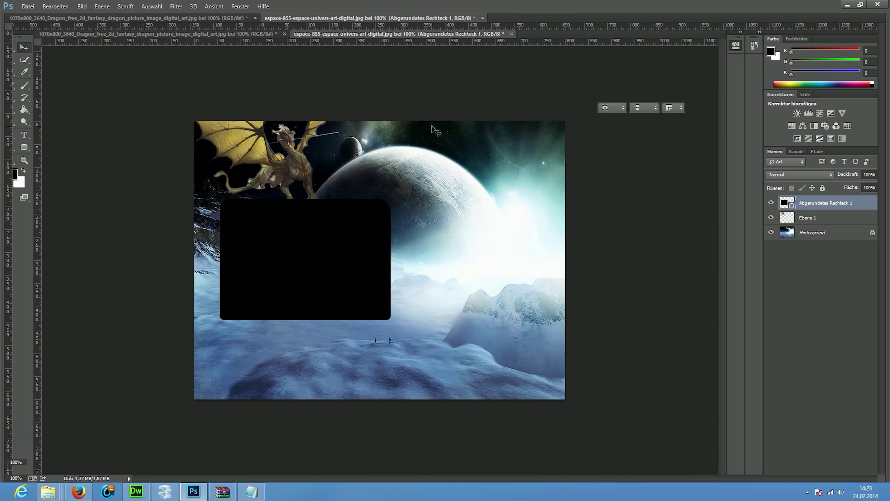
pyautogui.press('Tab')
pyautogui.write('2')
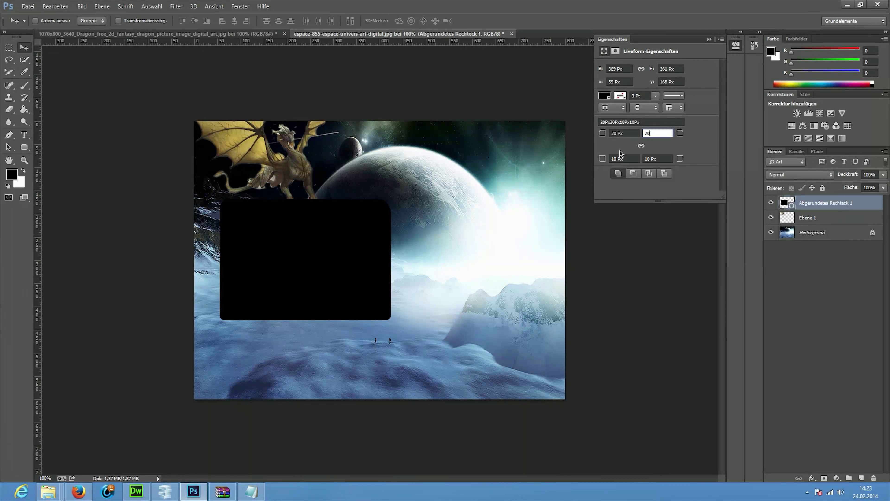
pyautogui.press('Tab')
pyautogui.write('2')
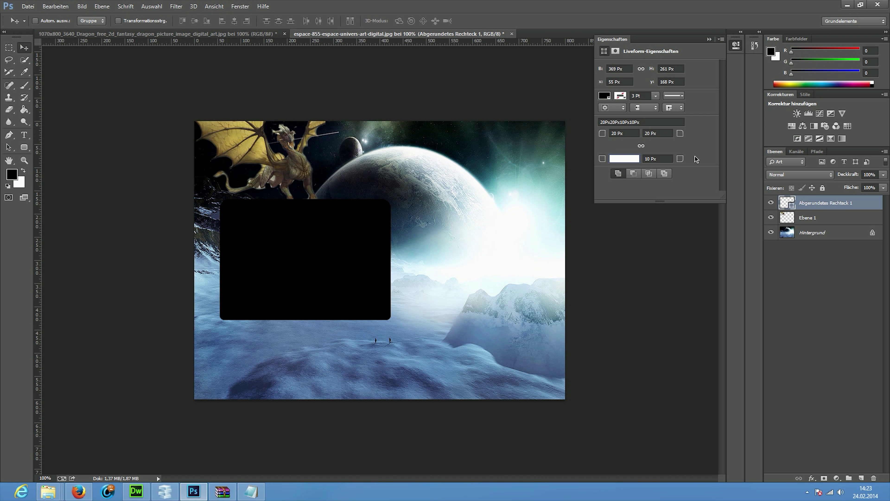
pyautogui.press('Tab')
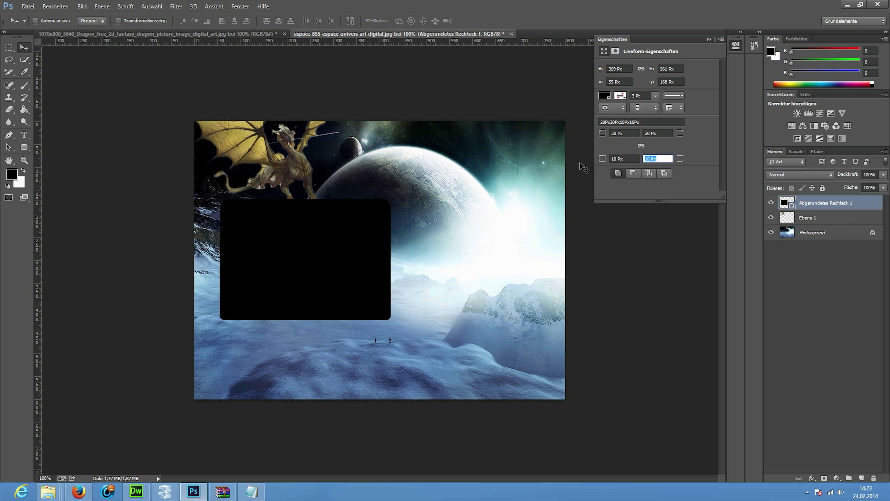
pyautogui.write('0')
pyautogui.press('Return')
pyautogui.click(627, 159)
pyautogui.moveTo(296, 251); pyautogui.dragTo(298, 266)
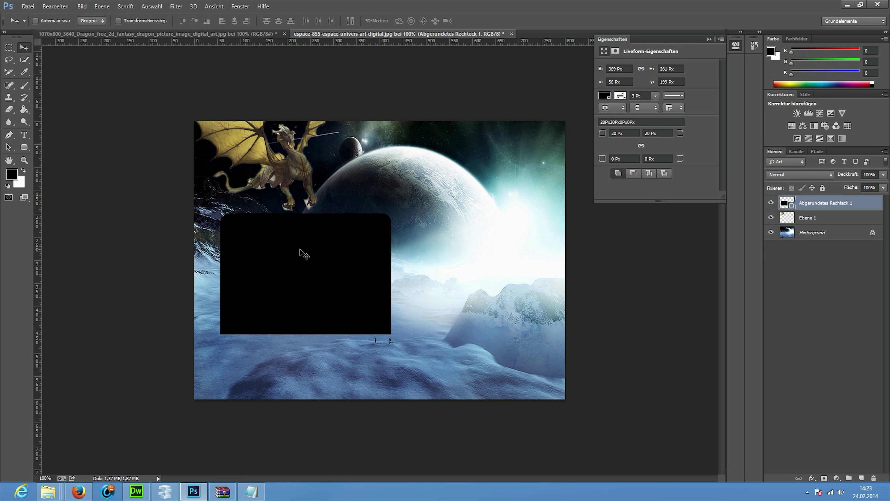
pyautogui.rightClick(841, 205)
# - Rasterize the panel layer and set its opacity to 60%
pyautogui.click(872, 346)
pyautogui.rightClick(799, 203)
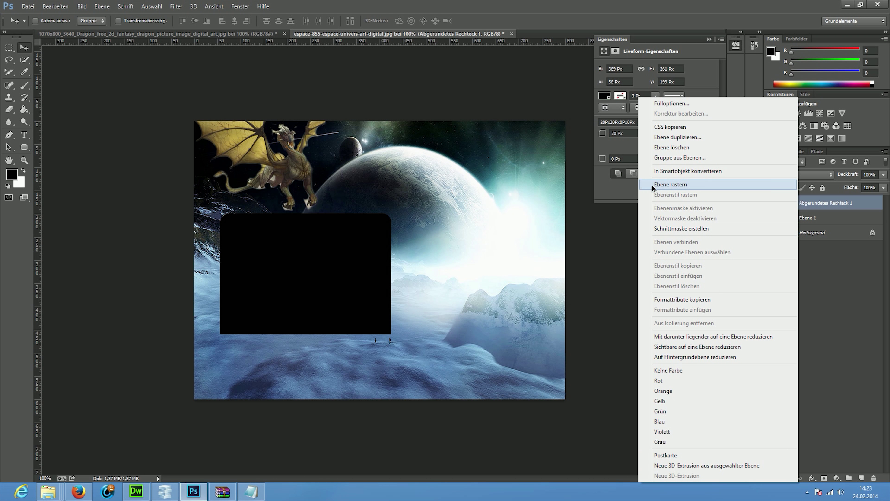
pyautogui.click(651, 185)
pyautogui.click(870, 175)
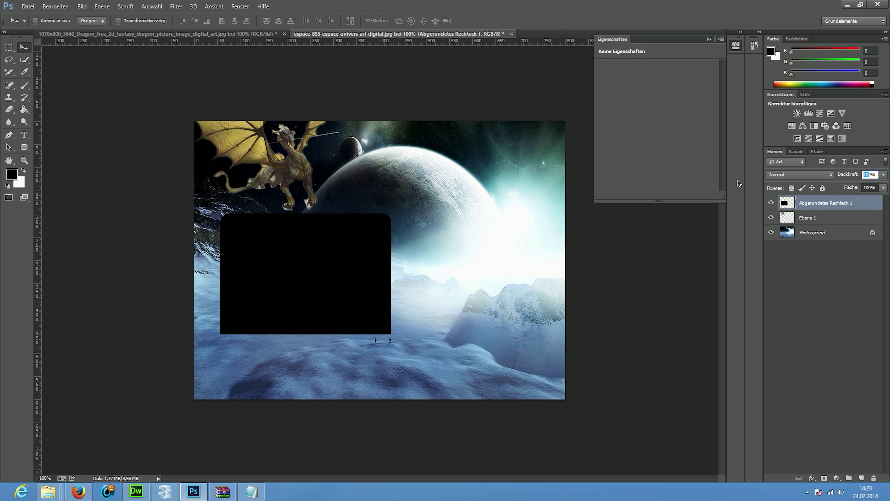
pyautogui.write('60')
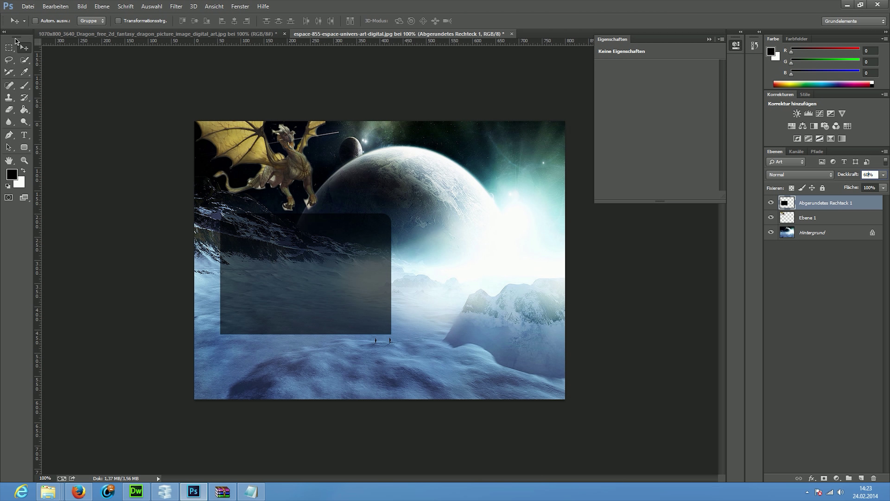
# - Free-transform the panel to about 128% and shift it up and left
pyautogui.click(62, 6)
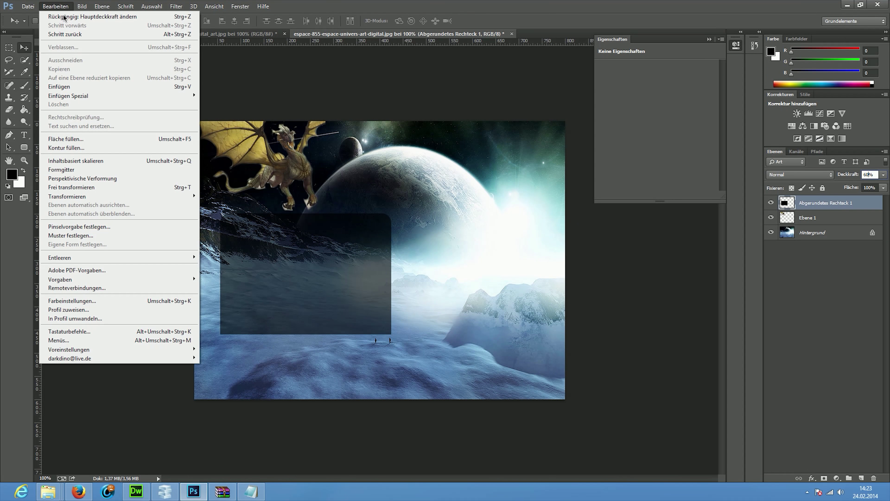
pyautogui.click(70, 139)
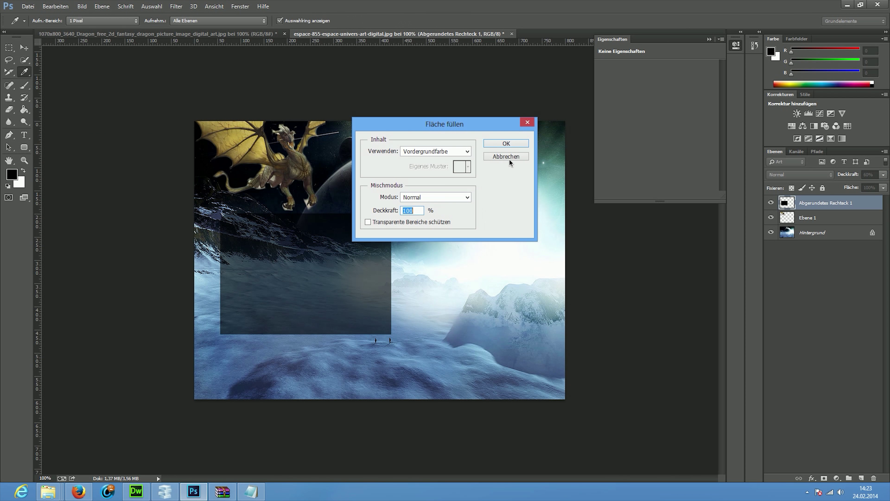
pyautogui.press('Escape')
pyautogui.click(55, 7)
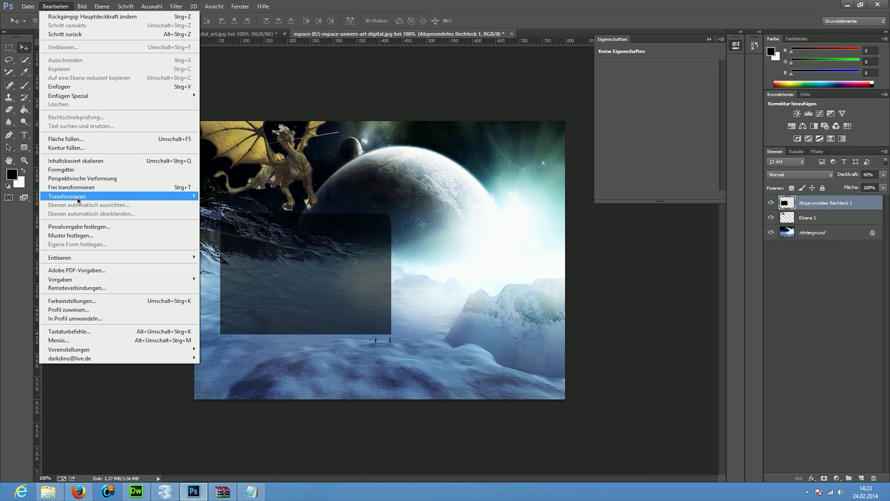
pyautogui.click(74, 188)
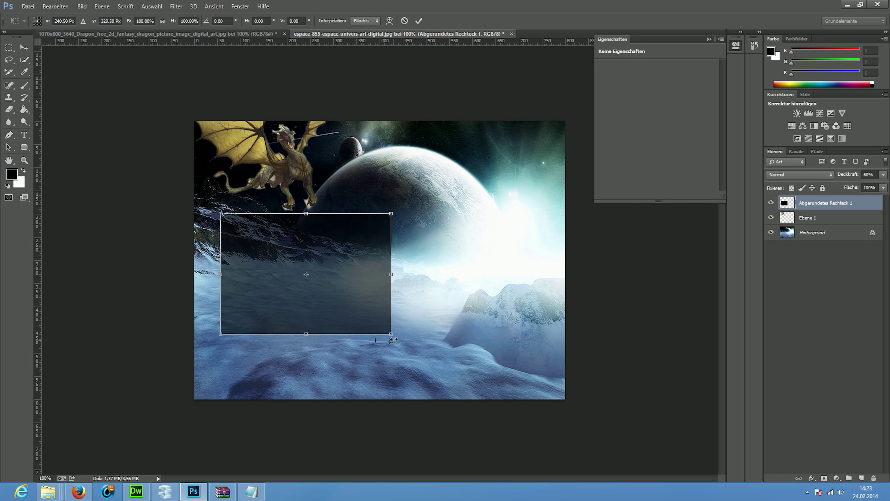
pyautogui.moveTo(391, 334); pyautogui.dragTo(443, 362)
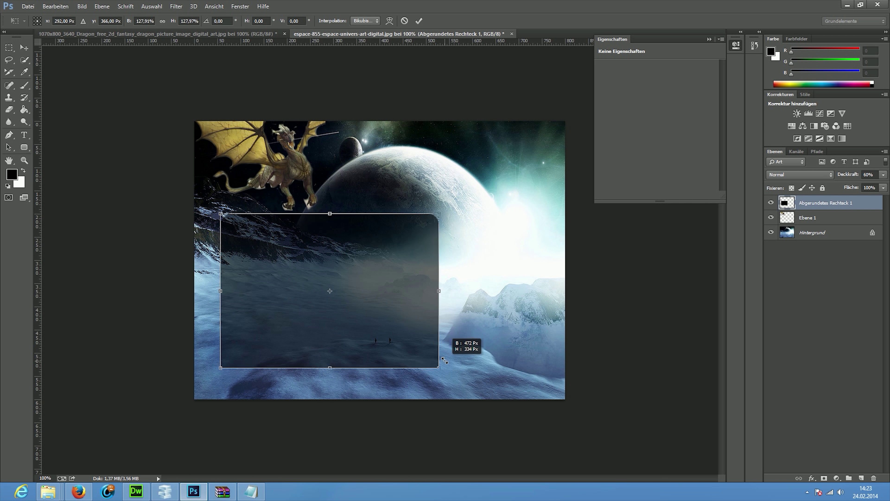
pyautogui.moveTo(273, 250); pyautogui.dragTo(258, 231)
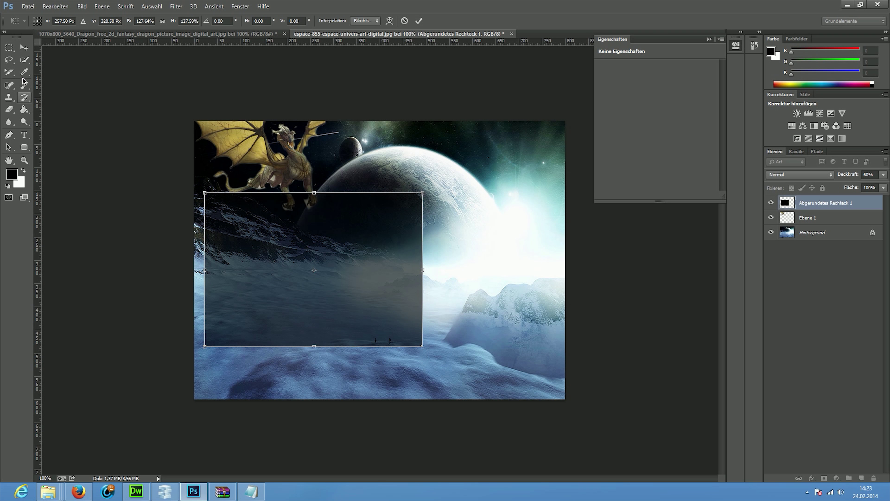
pyautogui.click(24, 135)
pyautogui.click(384, 185)
# - Draw a tall narrow rounded panel right of the large one with square bottom corners
pyautogui.click(719, 39)
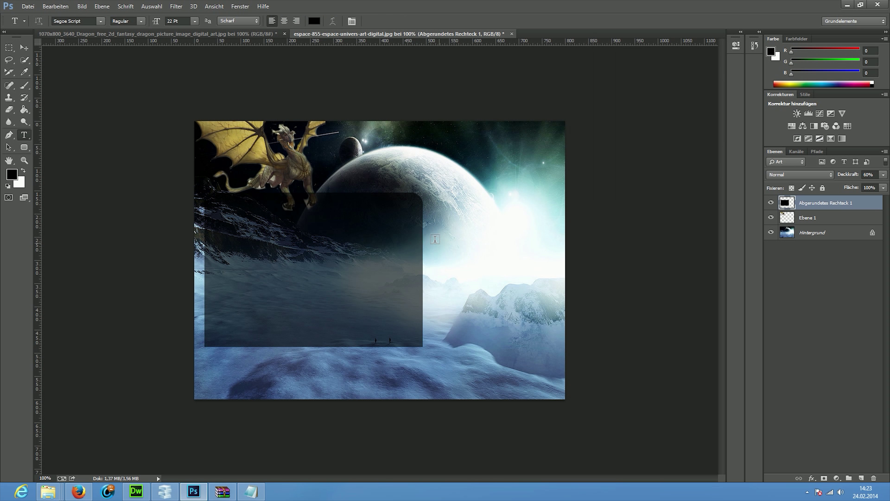
pyautogui.click(23, 148)
pyautogui.moveTo(473, 196); pyautogui.dragTo(530, 344)
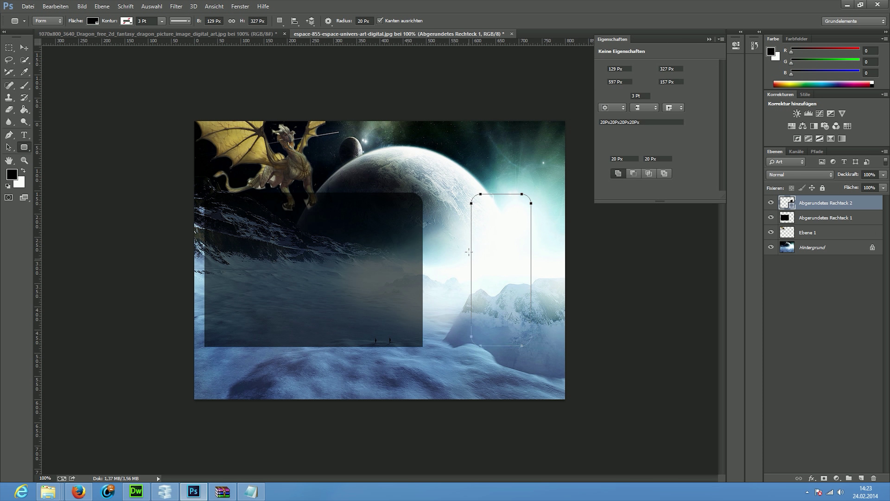
pyautogui.click(624, 159)
pyautogui.write('0')
pyautogui.press('Return')
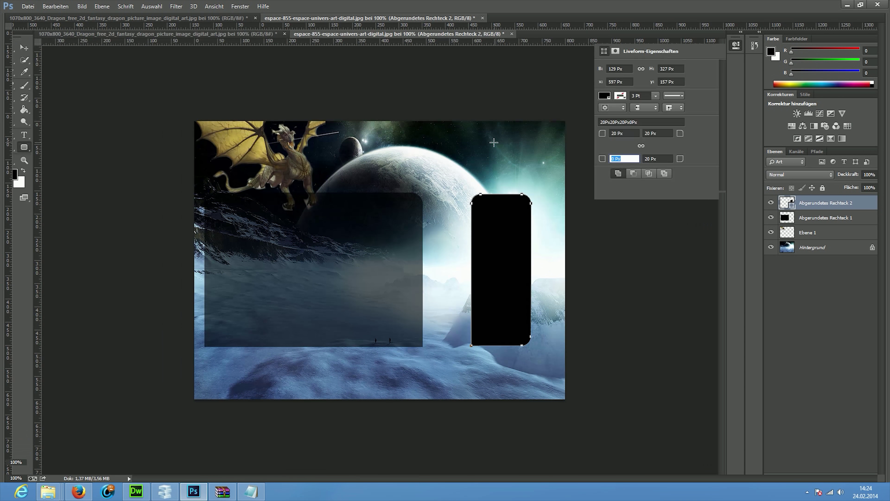
pyautogui.click(658, 159)
pyautogui.write('0')
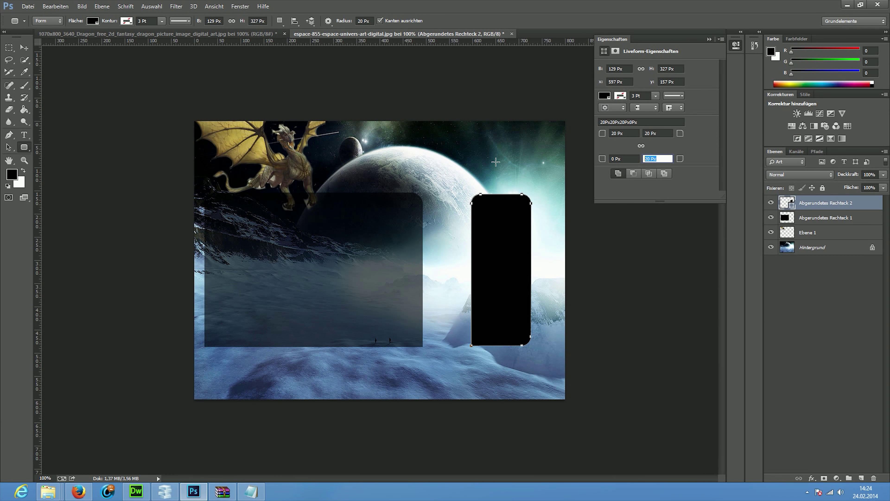
pyautogui.press('Return')
# - Set the new panel to 80% opacity and collapse the Properties panel
pyautogui.click(857, 174)
pyautogui.write('80')
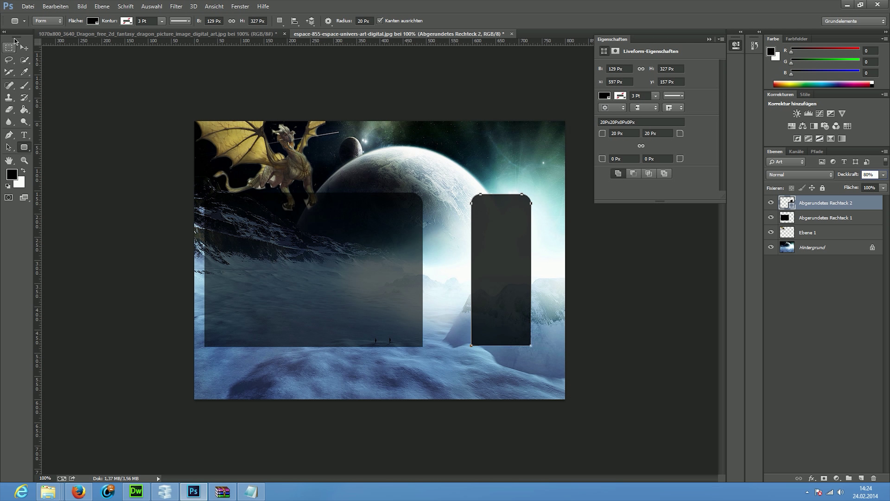
pyautogui.click(24, 48)
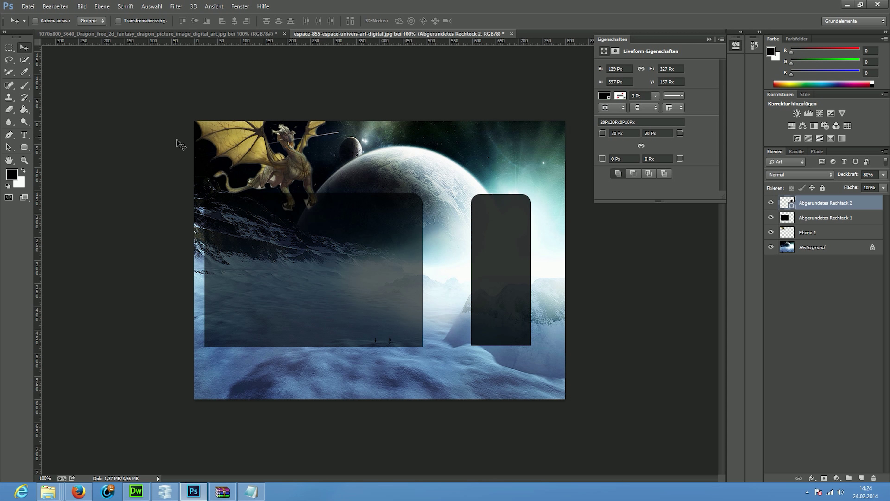
pyautogui.click(709, 39)
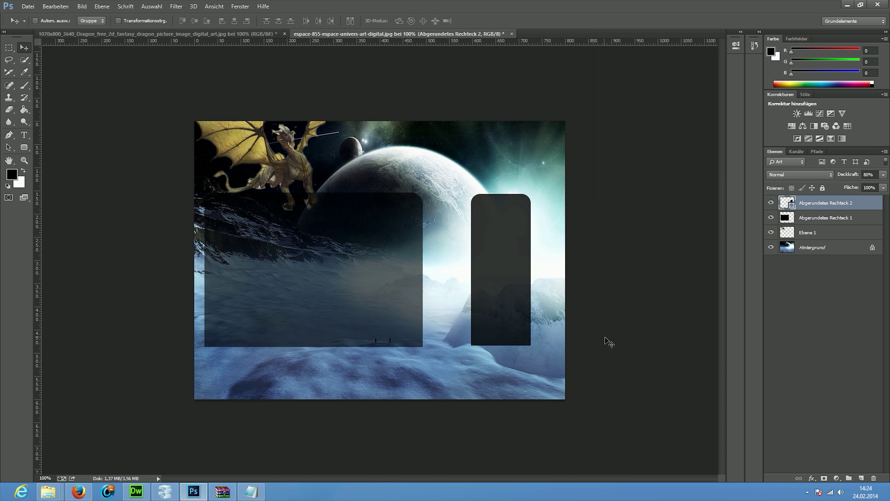
# - Create a Segoe Script 22 pt text layer near the planet top, clearing the trial text
pyautogui.click(24, 134)
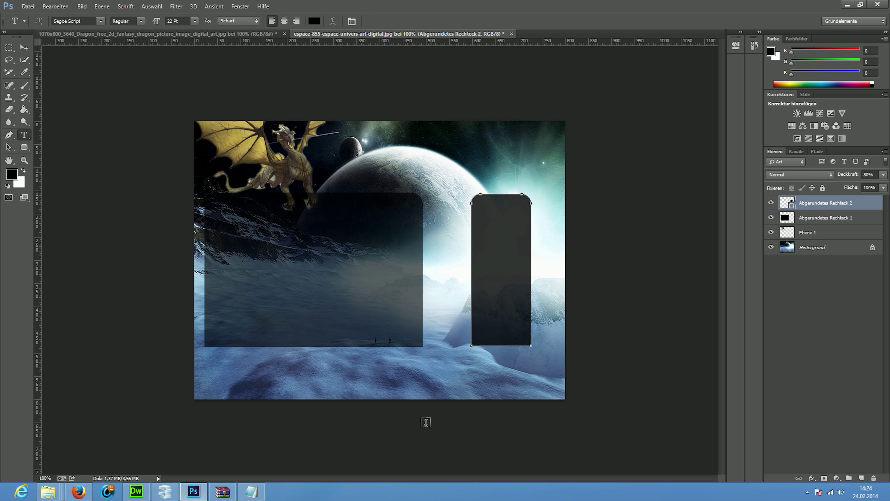
pyautogui.click(366, 169)
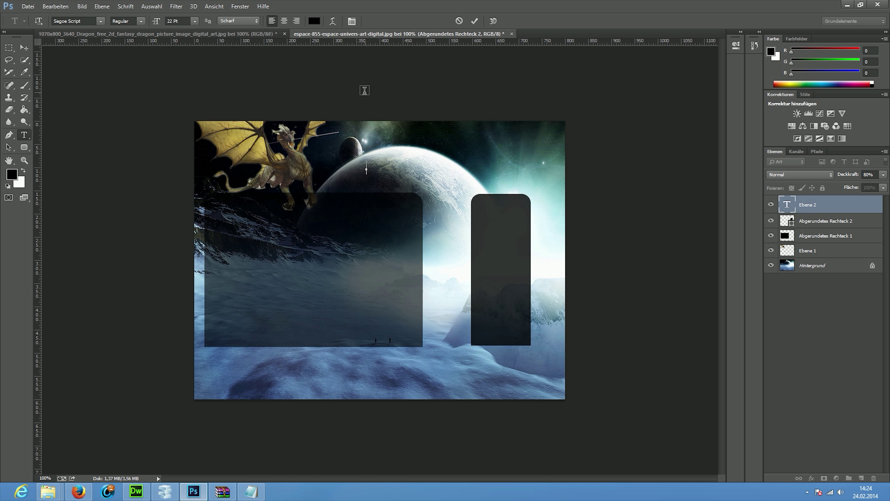
pyautogui.write('Eert')
pyautogui.hotkey('ctrl', 'a')
pyautogui.press('BackSpace')
# - Bring Firefox forward and load twr69.net
pyautogui.click(78, 491)
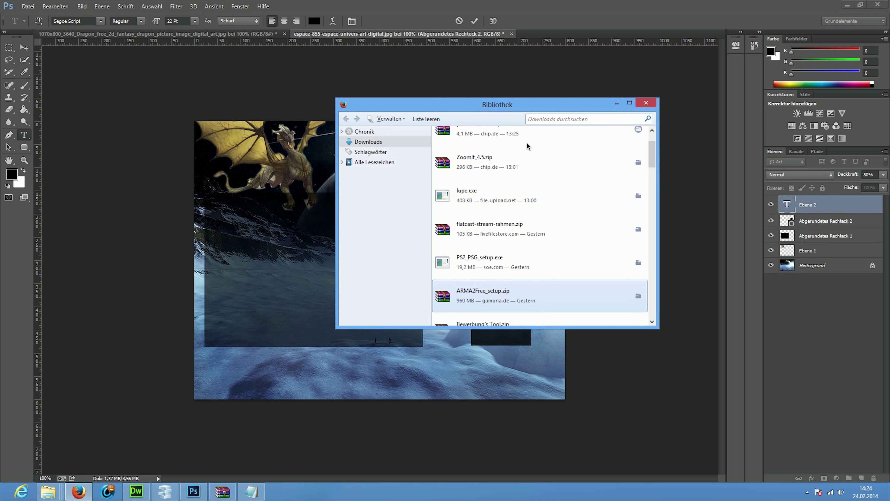
pyautogui.hotkey('alt', 'Tab')
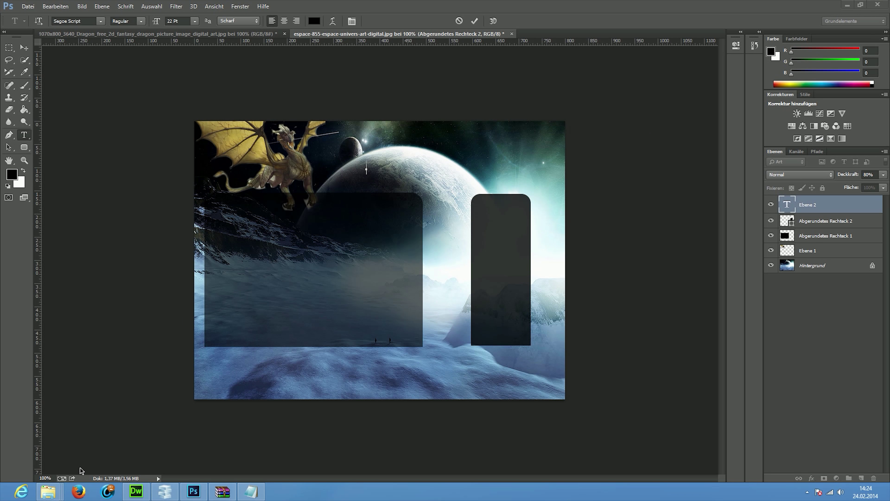
pyautogui.hotkey('alt', 'Tab')
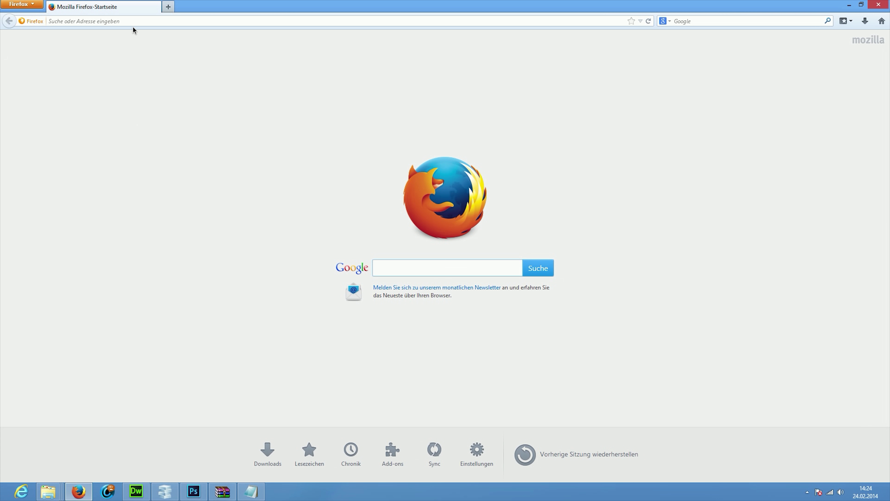
pyautogui.click(129, 21)
pyautogui.write('twr69.net')
pyautogui.press('Return')
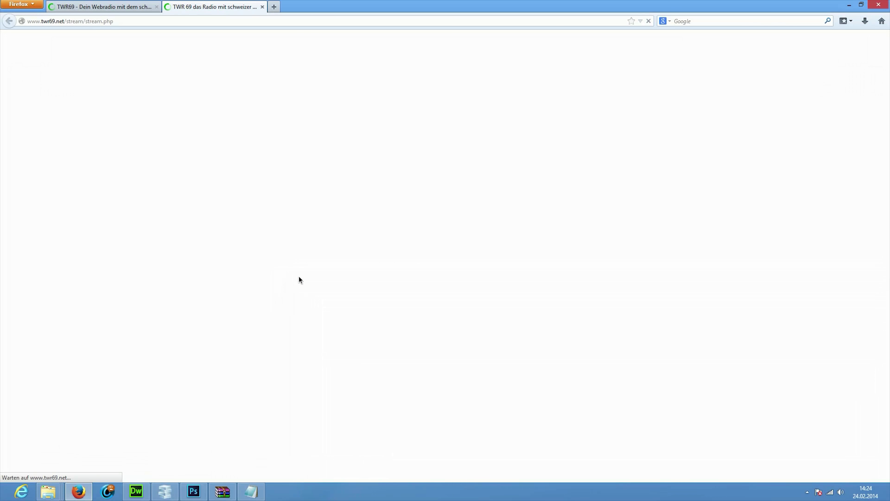
# - Close the extra TWR69 tab and toggle the stream player's Sound setting
pyautogui.click(101, 7)
pyautogui.click(156, 7)
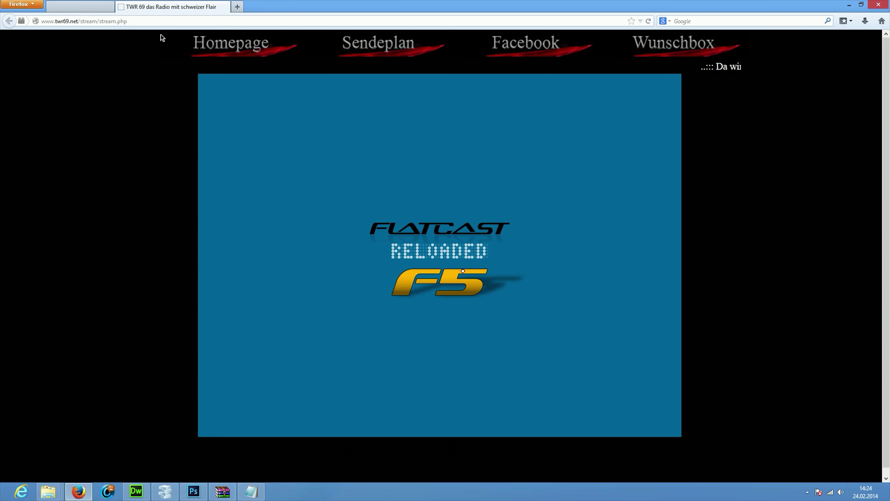
pyautogui.rightClick(368, 215)
pyautogui.click(392, 257)
pyautogui.rightClick(389, 186)
pyautogui.click(423, 227)
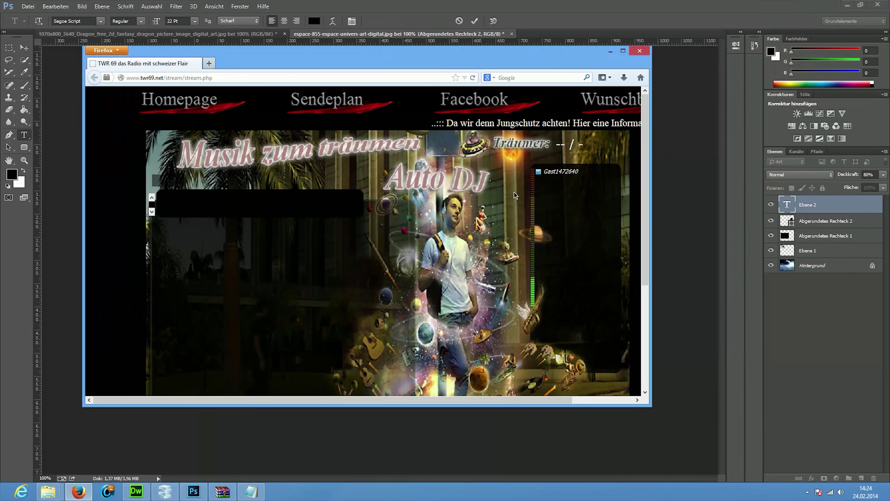
pyautogui.scroll(-5, 515, 196)
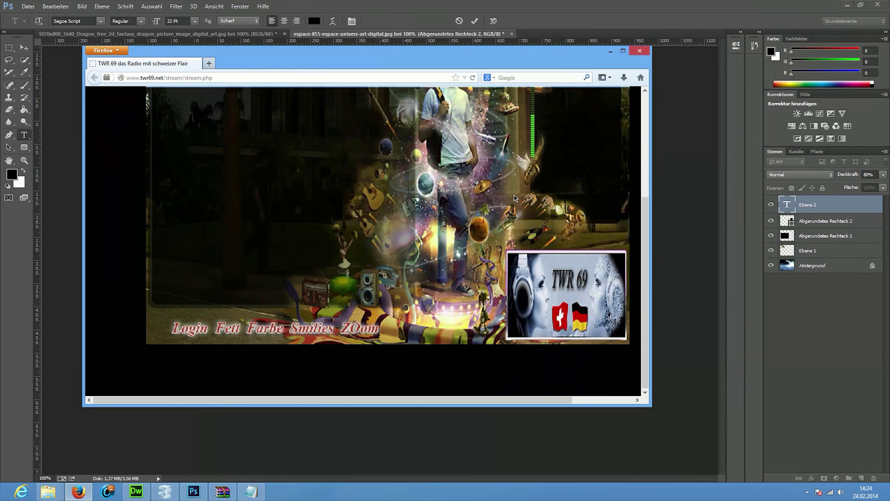
pyautogui.click(265, 460)
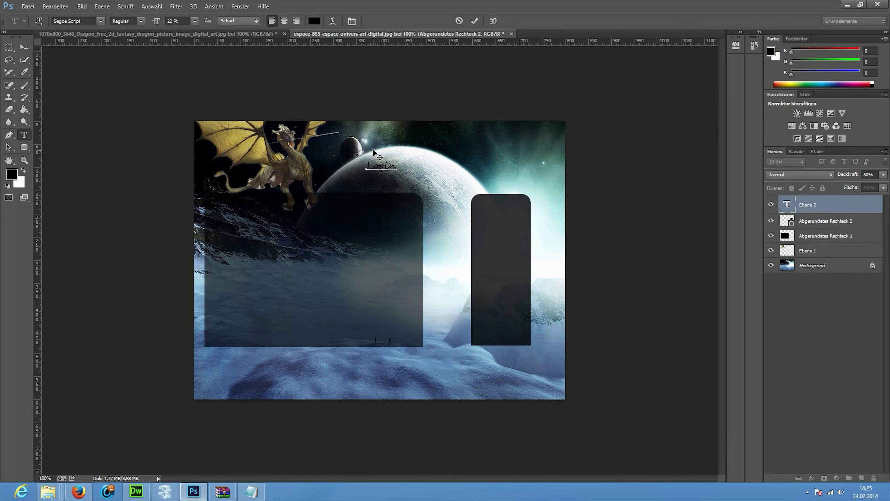
# - Place Login above the narrow right panel and add the Farbe label beside it
pyautogui.click(23, 47)
pyautogui.moveTo(385, 185); pyautogui.dragTo(495, 188)
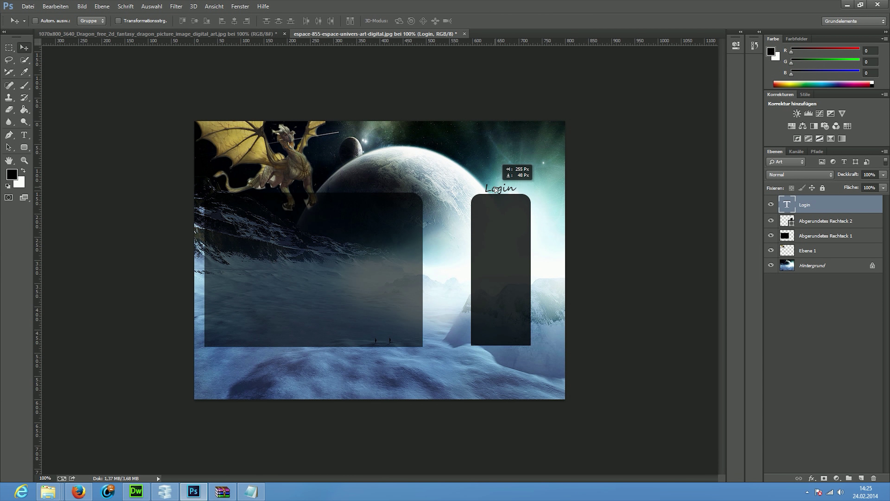
pyautogui.click(24, 135)
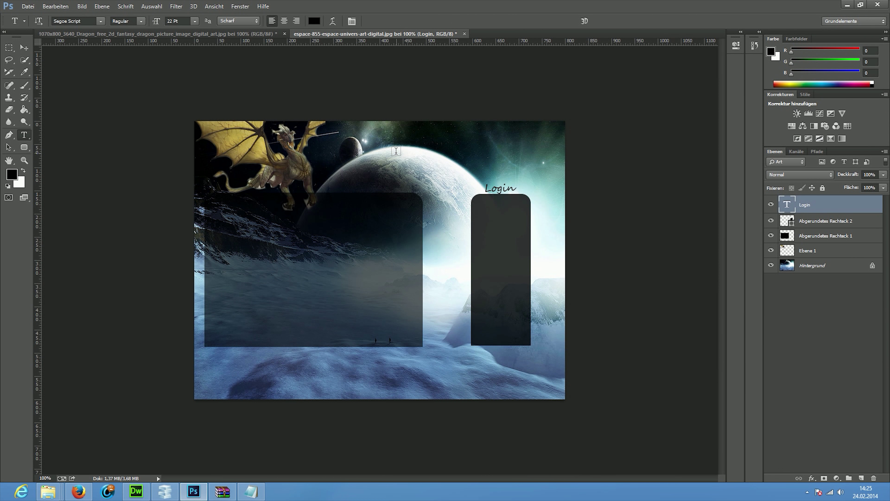
pyautogui.click(396, 151)
pyautogui.write('be')
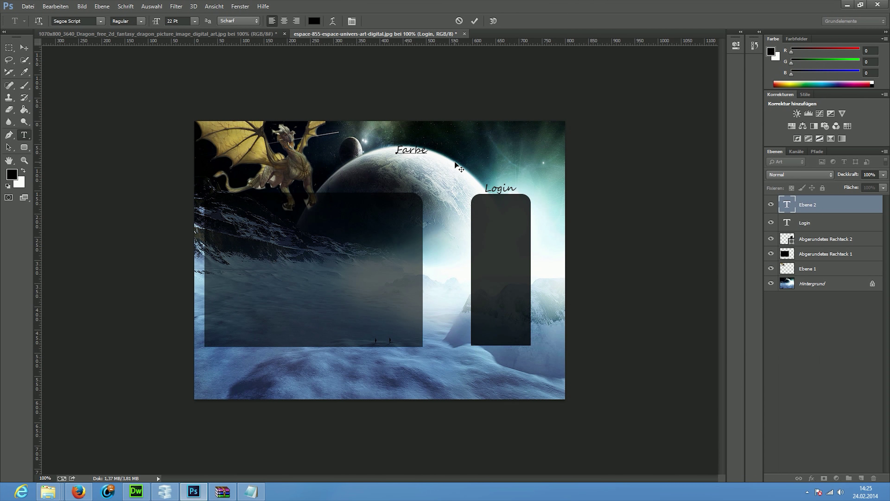
pyautogui.click(24, 47)
pyautogui.moveTo(410, 154)
pyautogui.mouseDown()
pyautogui.moveTo(454, 259)
pyautogui.moveTo(444, 234)
pyautogui.mouseUp()
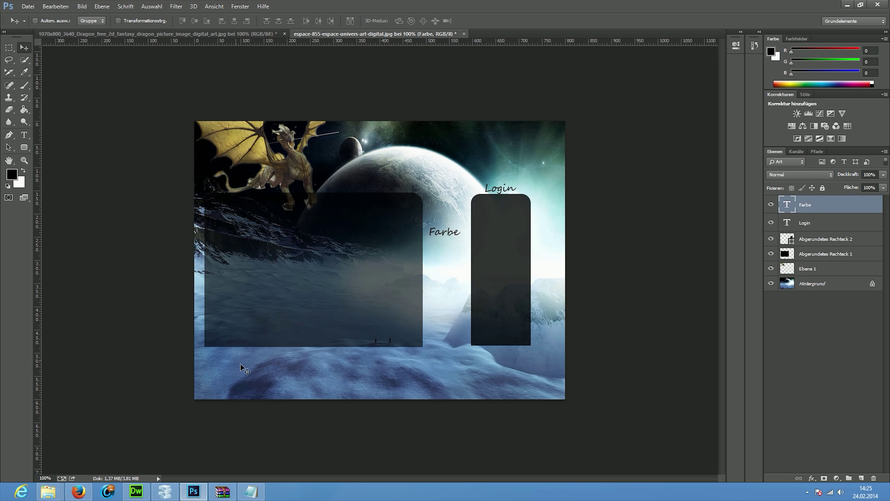
# - Add the Smilies label under Farbe, checking the radio site for reference
pyautogui.click(78, 491)
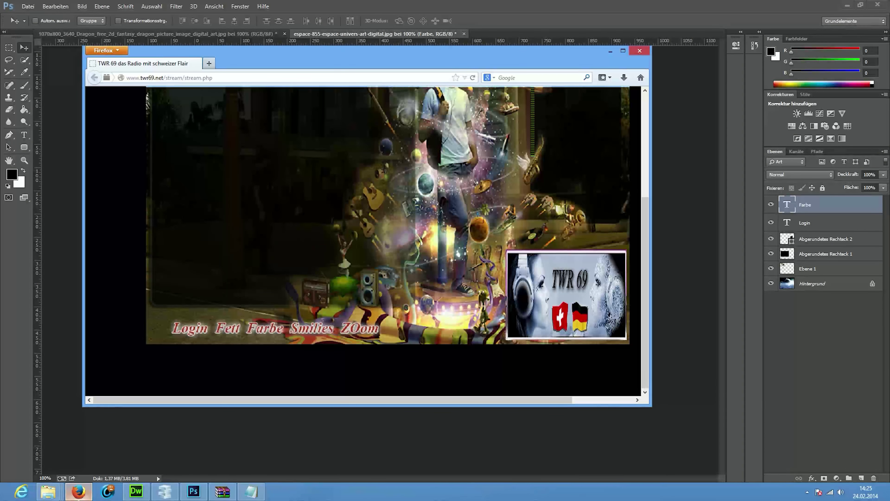
pyautogui.click(79, 492)
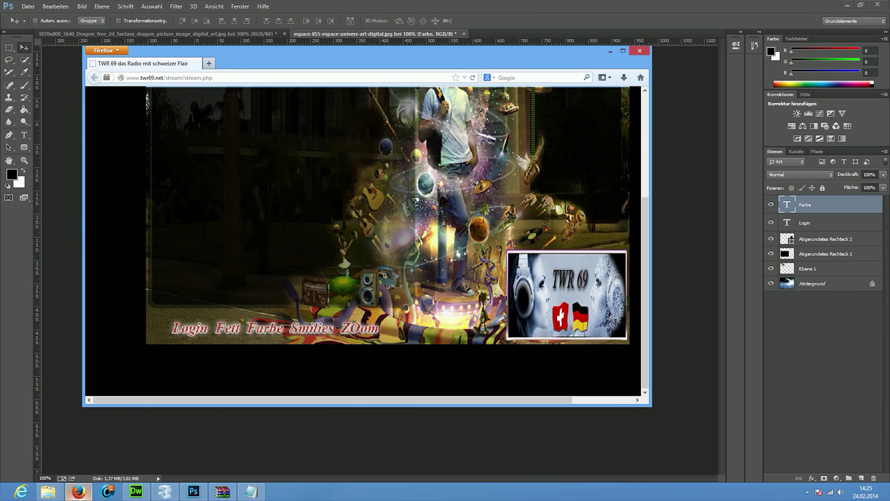
pyautogui.click(79, 492)
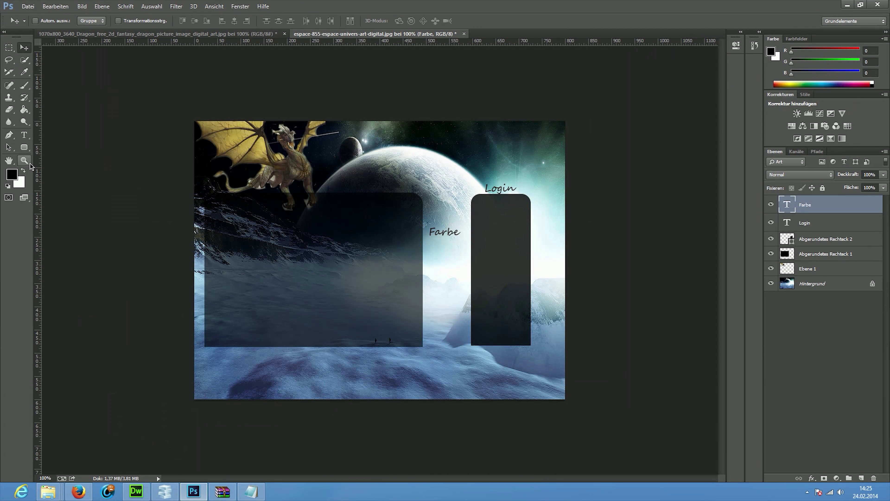
pyautogui.click(23, 136)
pyautogui.click(380, 158)
pyautogui.write('Smilies')
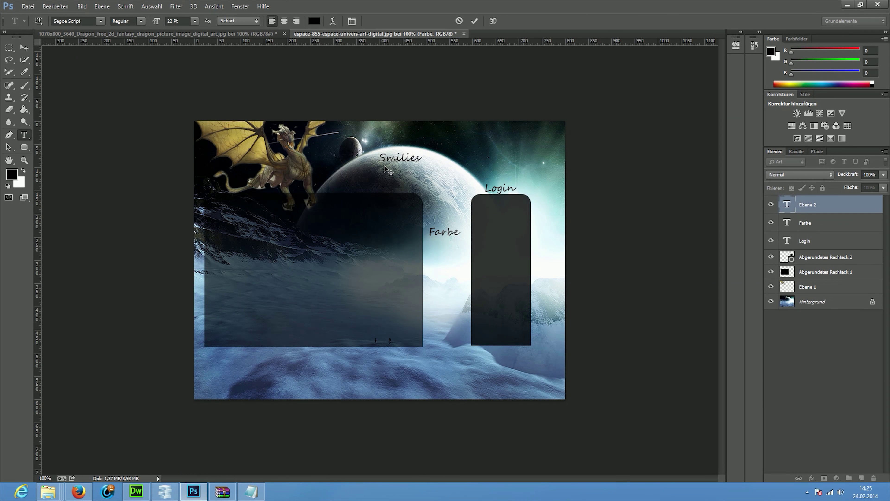
pyautogui.click(79, 492)
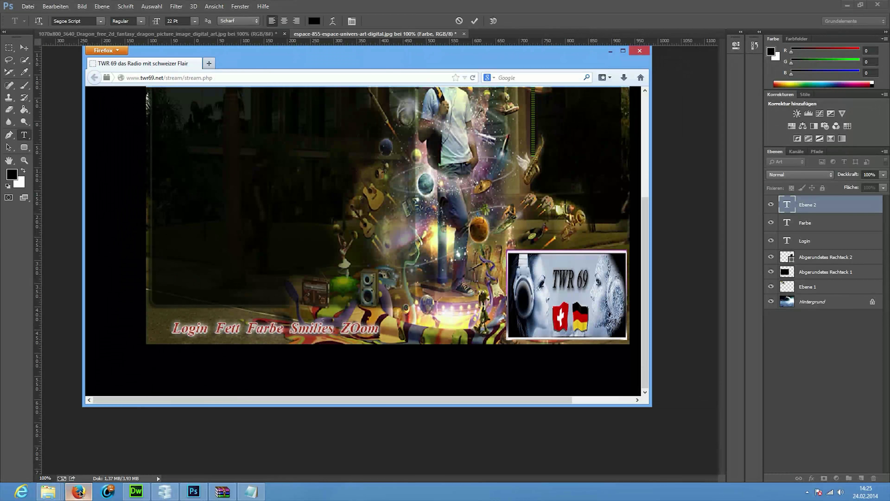
pyautogui.click(80, 491)
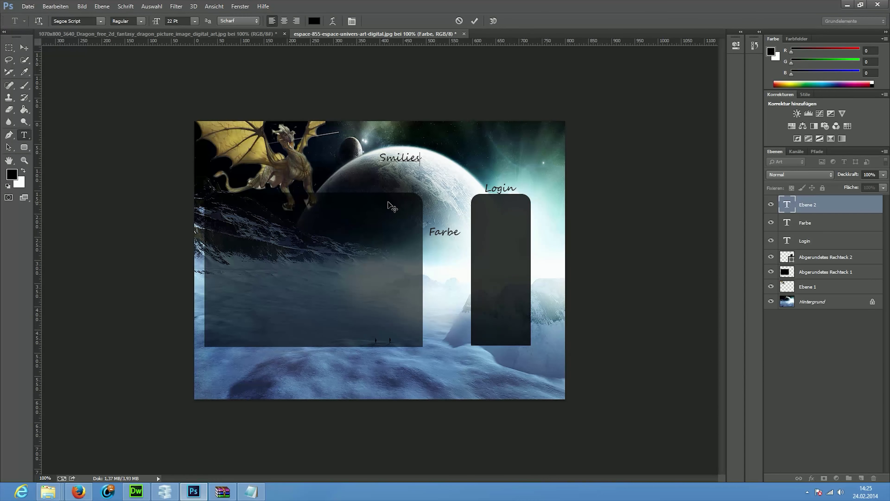
pyautogui.click(24, 47)
pyautogui.moveTo(408, 164)
pyautogui.mouseDown()
pyautogui.moveTo(451, 285)
pyautogui.moveTo(456, 258)
pyautogui.mouseUp()
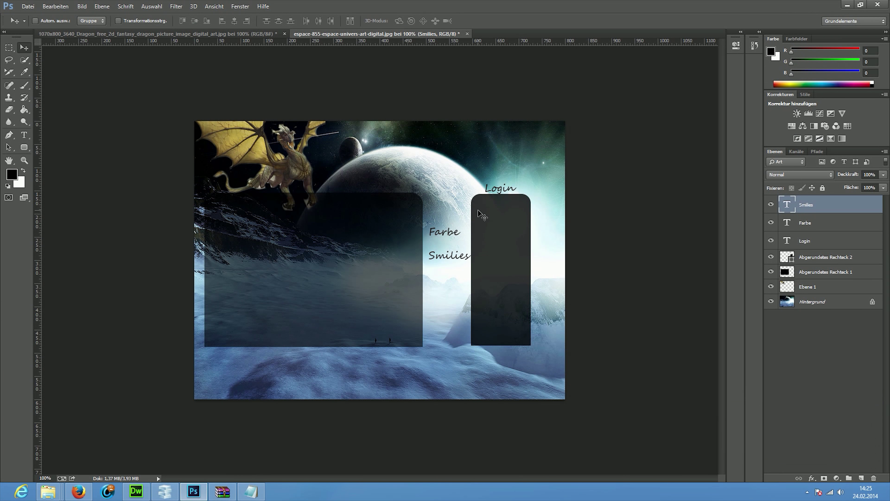
pyautogui.press('Left')
pyautogui.press('Left')
pyautogui.press('Left')
pyautogui.press('Left')
pyautogui.press('Left')
pyautogui.press('Left')
# - Add the Kruisve label below Smilies
pyautogui.click(24, 134)
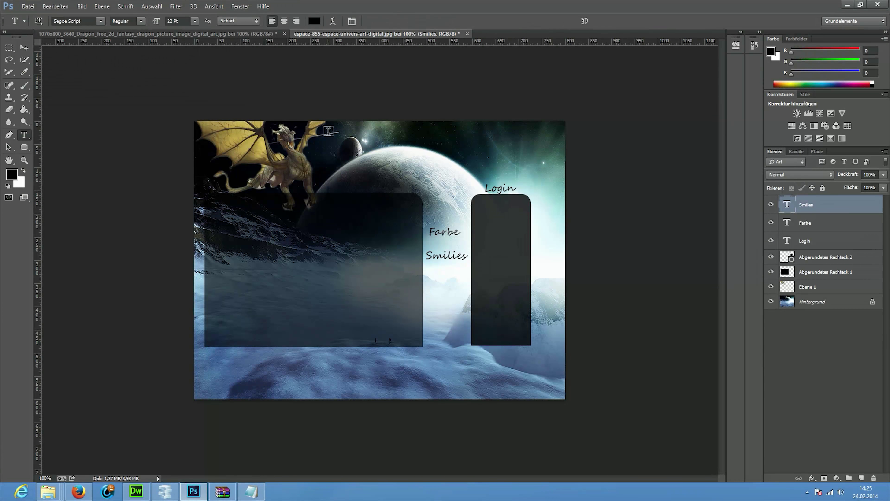
pyautogui.click(356, 149)
pyautogui.write('Krause')
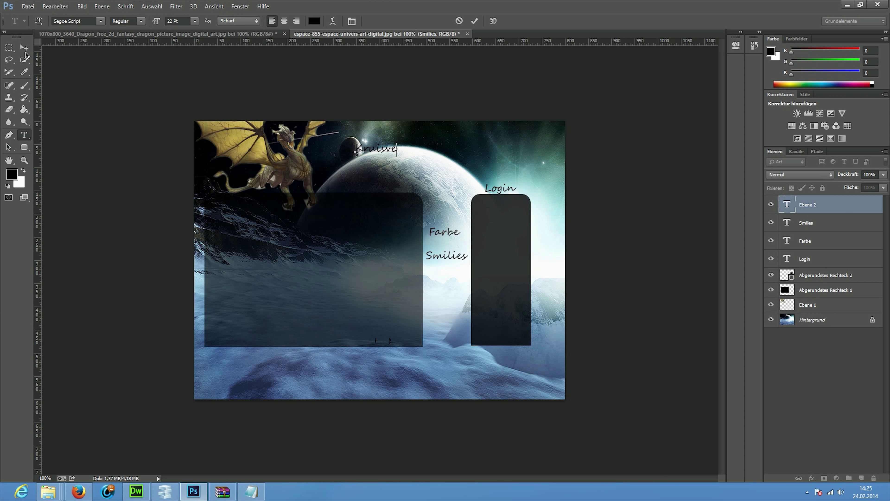
pyautogui.click(23, 47)
pyautogui.moveTo(376, 149); pyautogui.dragTo(446, 280)
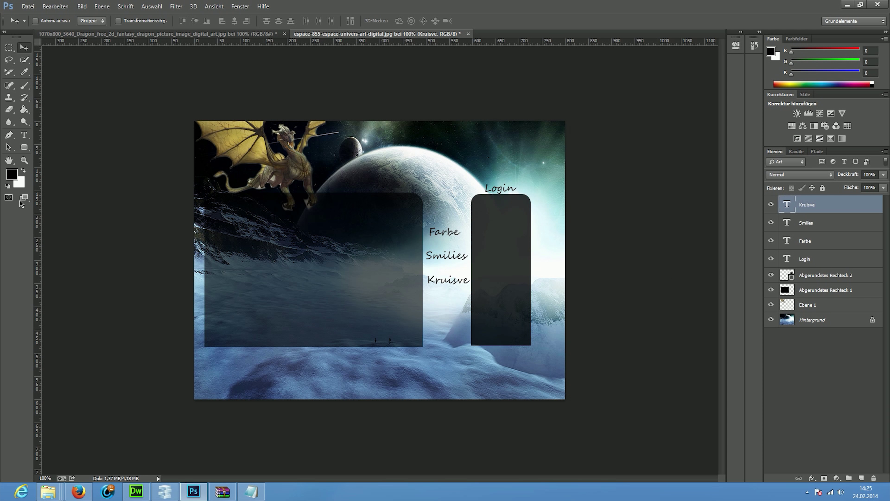
# - Start typing the 'Radio Test' title on the planet
pyautogui.click(23, 134)
pyautogui.click(372, 147)
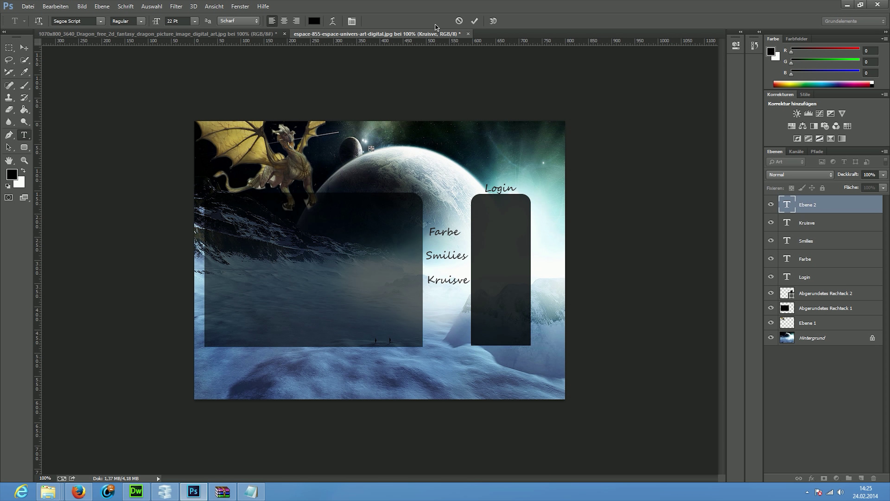
pyautogui.write('Radio TestTR')
pyautogui.press('BackSpace')
pyautogui.press('BackSpace')
pyautogui.write('Radio Test')
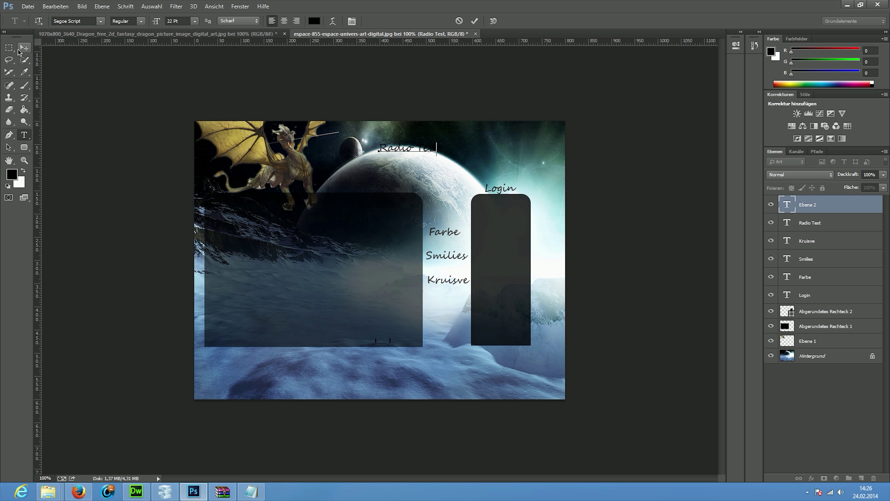
# - Nudge the title and colour its first letters light blue (#5f9be4)
pyautogui.click(24, 48)
pyautogui.moveTo(402, 142); pyautogui.dragTo(398, 149)
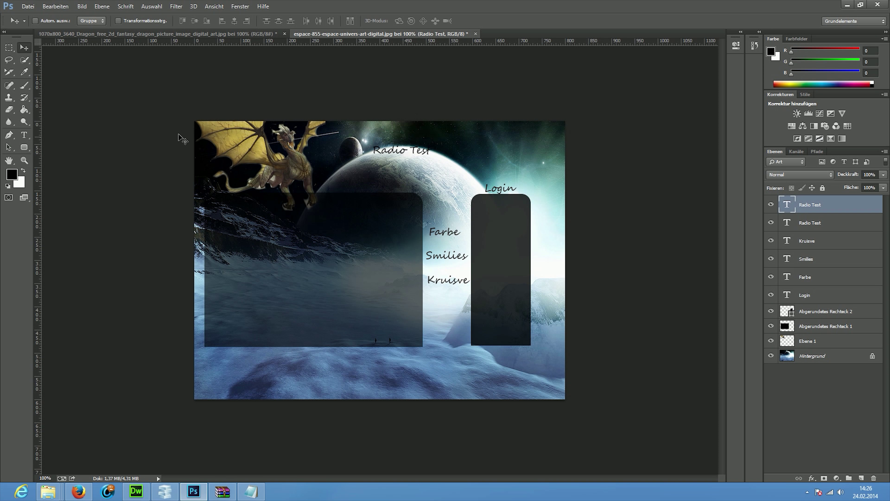
pyautogui.click(24, 134)
pyautogui.click(393, 155)
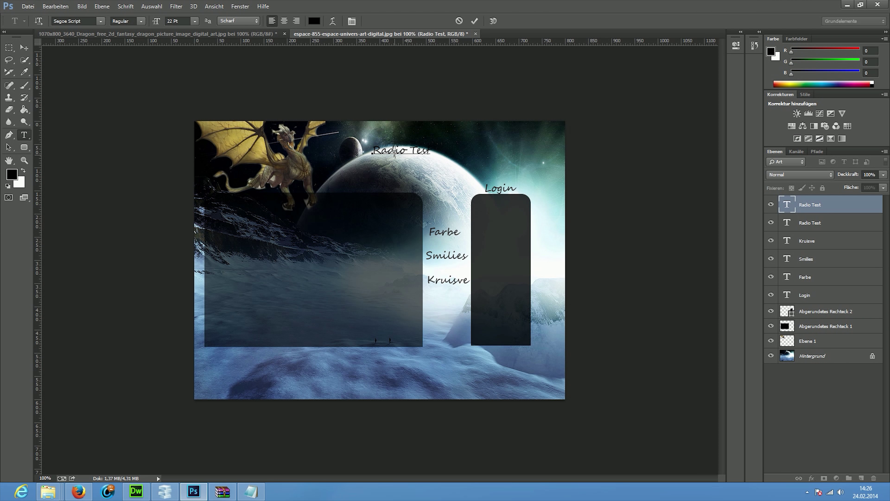
pyautogui.moveTo(394, 151); pyautogui.dragTo(371, 151)
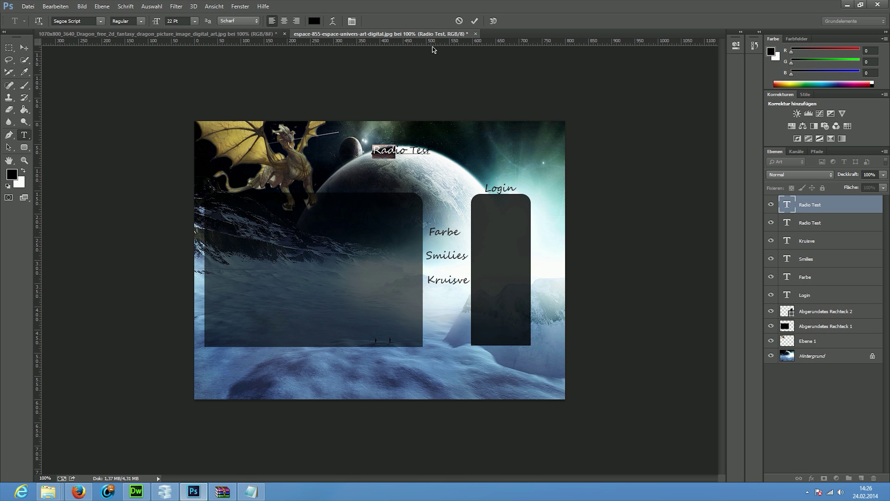
pyautogui.click(314, 21)
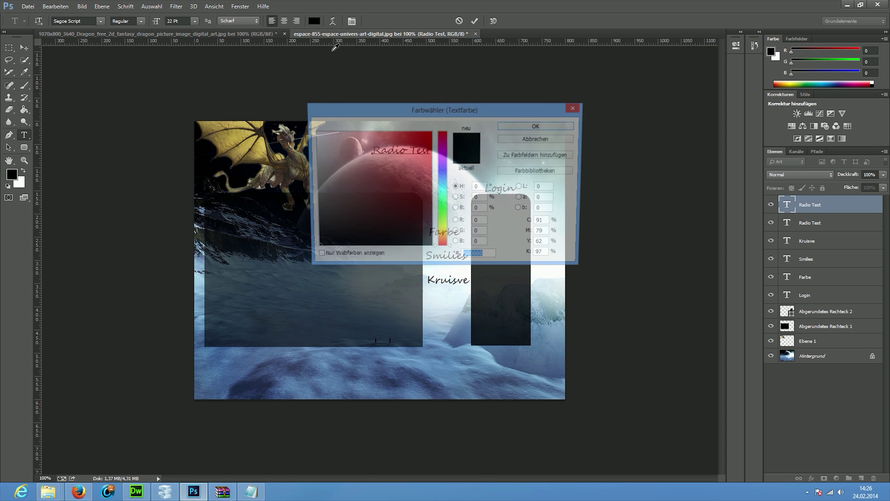
pyautogui.write('ffffff')
pyautogui.moveTo(343, 107)
pyautogui.mouseDown()
pyautogui.moveTo(185, 233)
pyautogui.moveTo(272, 152)
pyautogui.mouseUp()
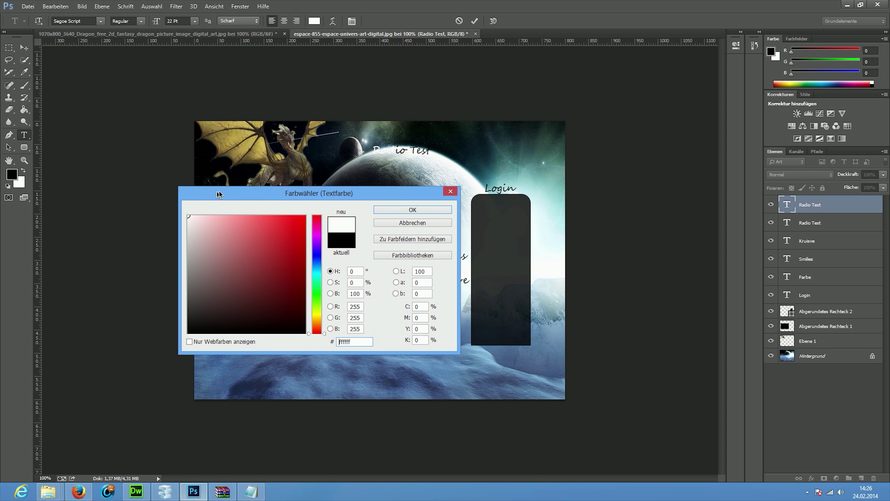
pyautogui.write('1c2b3d')
pyautogui.moveTo(347, 156); pyautogui.dragTo(283, 192)
pyautogui.write('5f9be4')
pyautogui.click(420, 205)
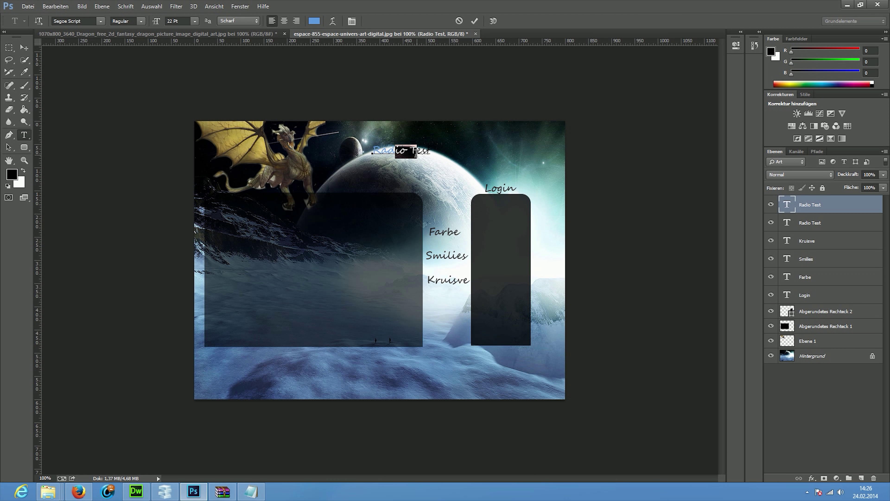
# - Colour the selected title letters red and move the title up to the image's top edge
pyautogui.click(314, 21)
pyautogui.moveTo(197, 219); pyautogui.dragTo(176, 199)
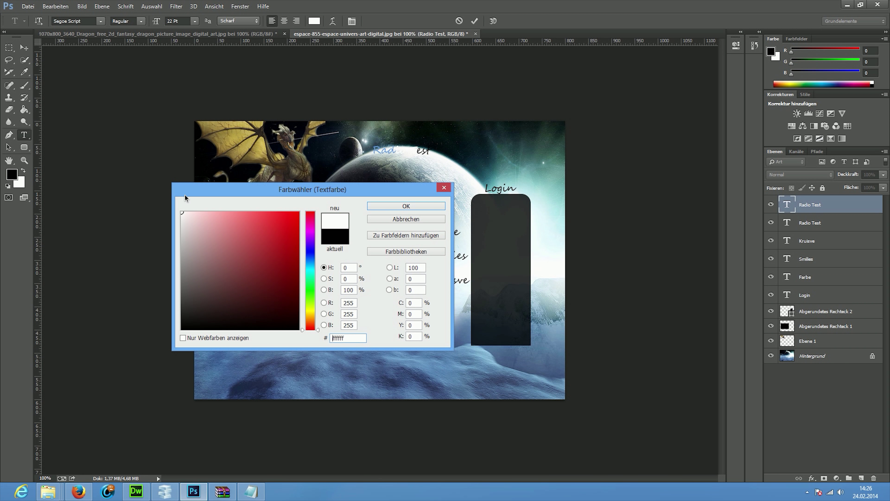
pyautogui.moveTo(202, 236); pyautogui.dragTo(181, 329)
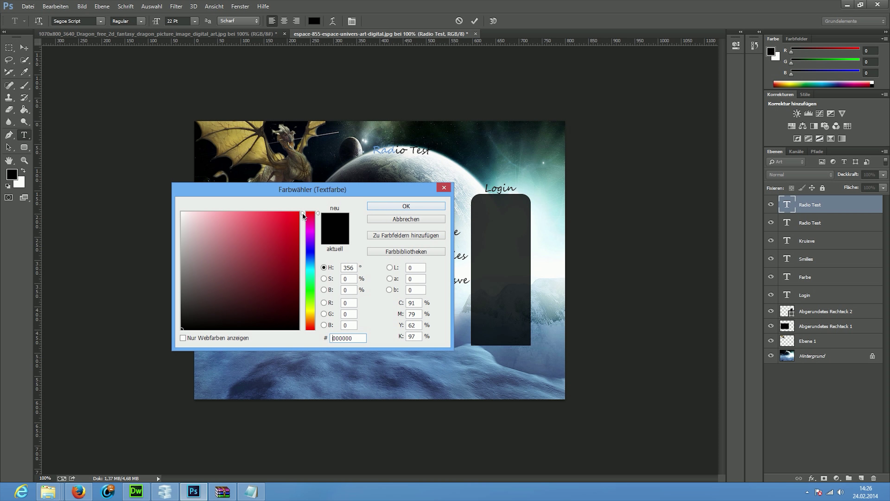
pyautogui.click(279, 220)
pyautogui.click(412, 207)
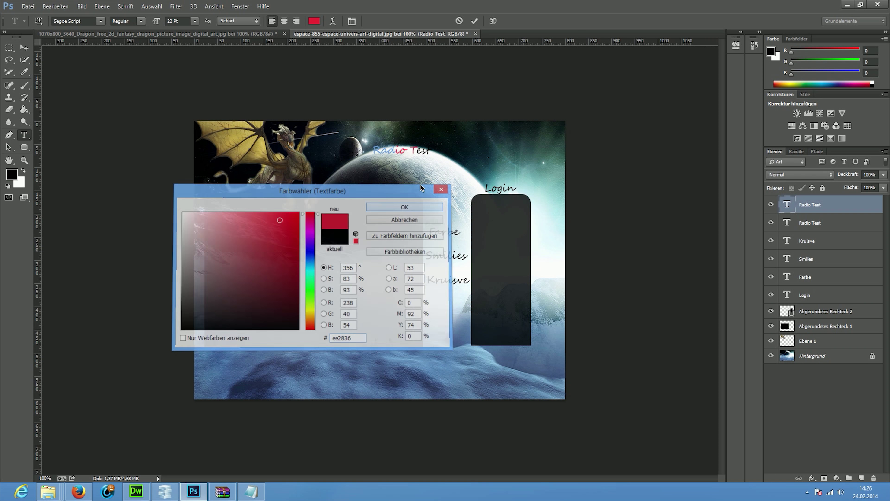
pyautogui.click(24, 48)
pyautogui.moveTo(391, 171); pyautogui.dragTo(361, 153)
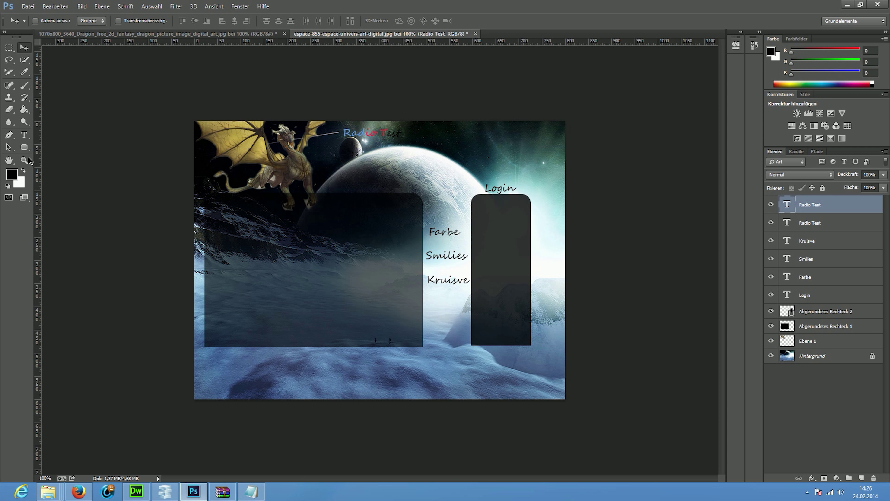
# - Colour the letters 'est' of the title white (#ffffff)
pyautogui.click(24, 135)
pyautogui.moveTo(389, 133); pyautogui.dragTo(403, 133)
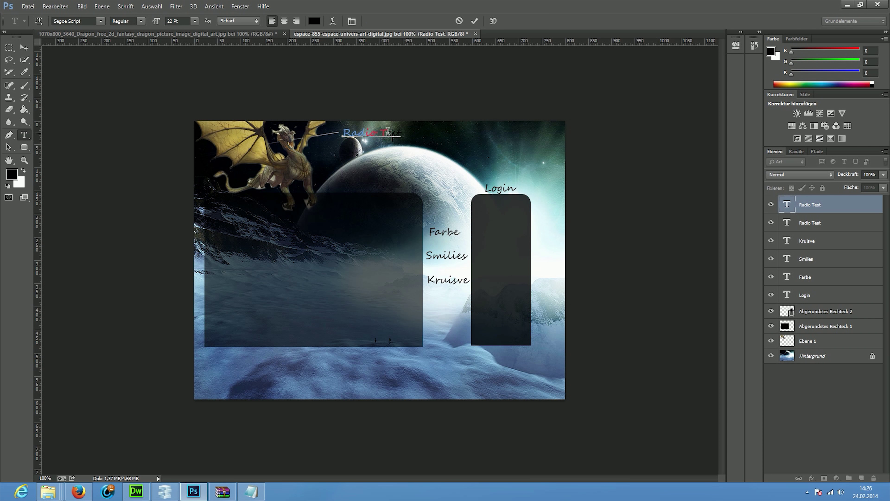
pyautogui.click(314, 20)
pyautogui.write('ffffff')
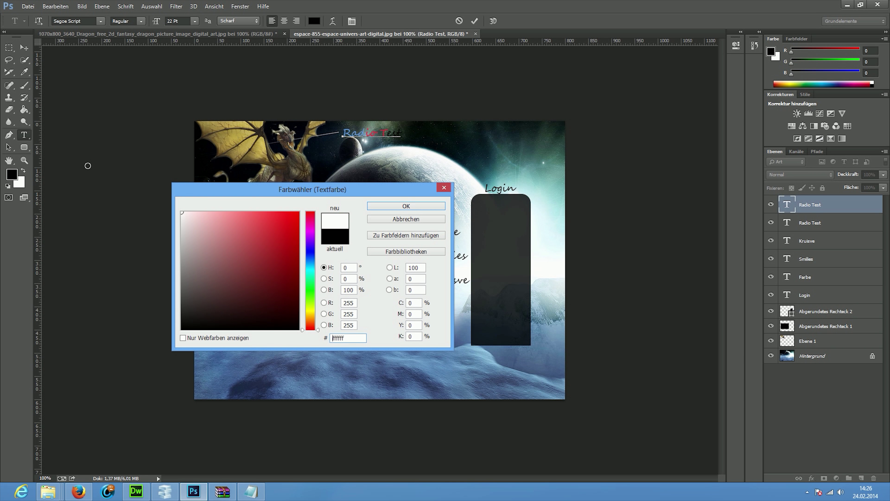
pyautogui.click(406, 207)
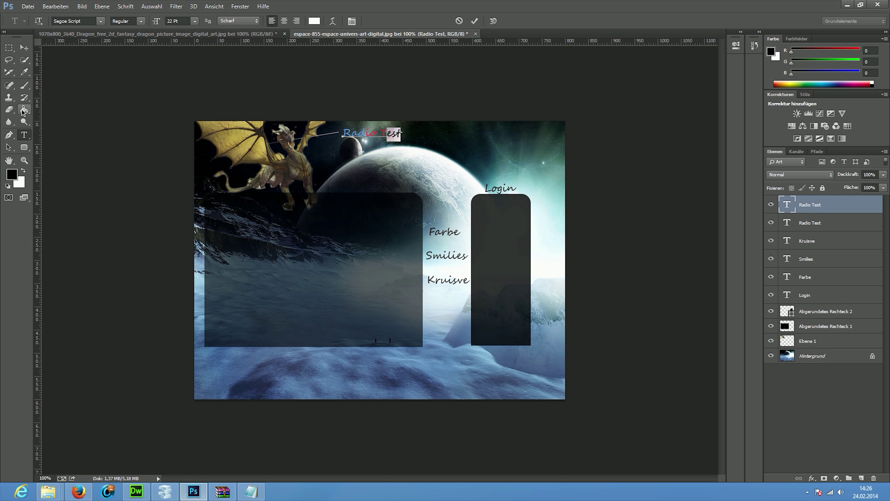
pyautogui.click(24, 147)
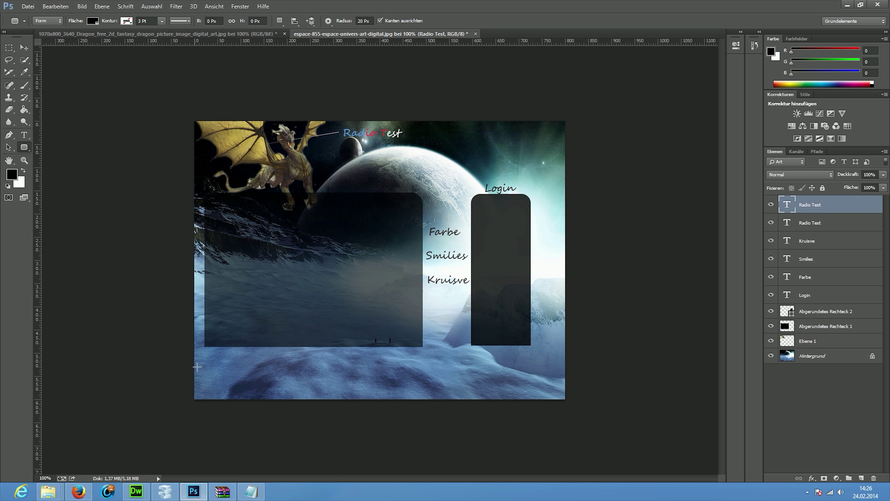
# - Place a vertical guide on the large panel's left edge at x 22 px
pyautogui.moveTo(39, 69); pyautogui.dragTo(203, 77)
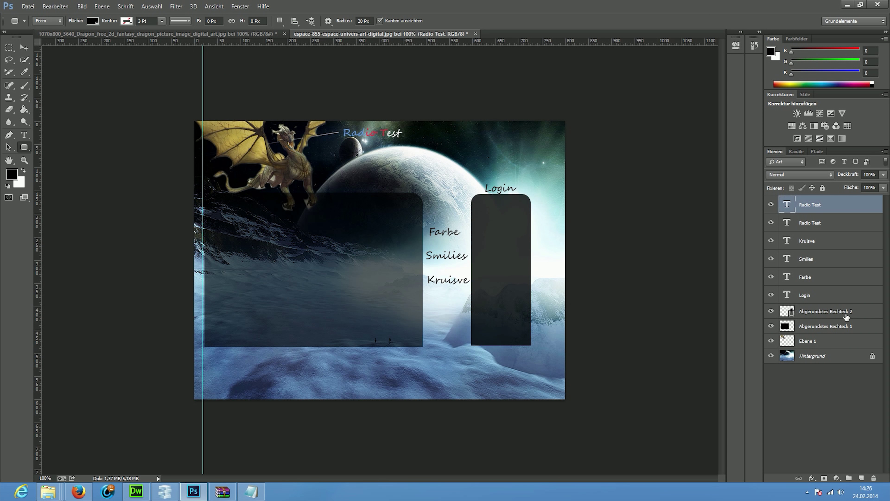
pyautogui.click(812, 343)
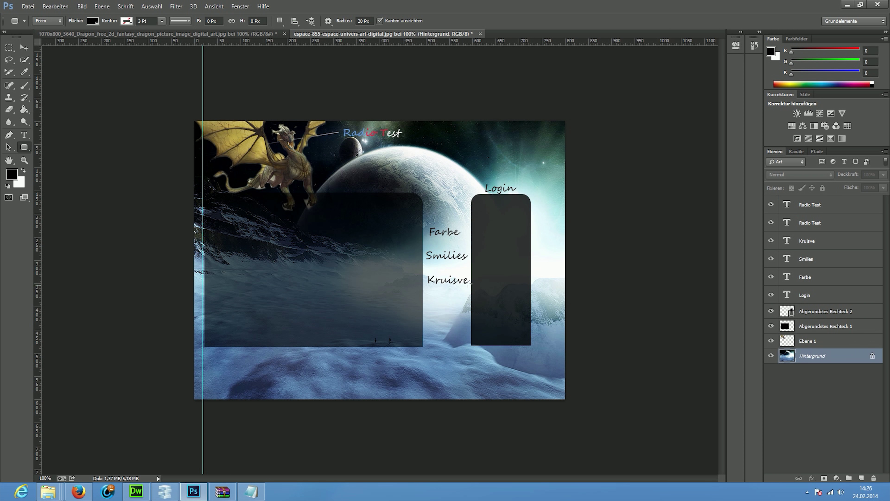
pyautogui.click(800, 327)
pyautogui.click(24, 47)
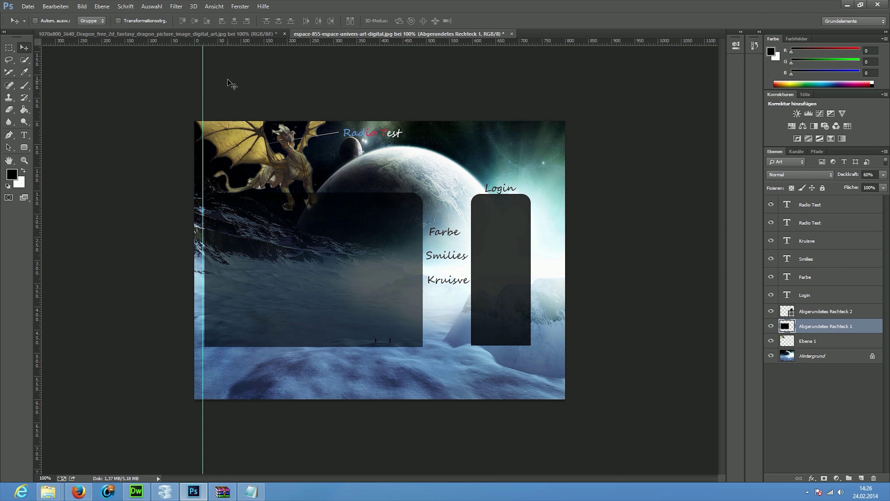
pyautogui.moveTo(203, 69); pyautogui.dragTo(203, 67)
# - Add a right-edge guide at x 493 px and horizontal guides at y 487 and 519 px
pyautogui.moveTo(42, 80); pyautogui.dragTo(423, 104)
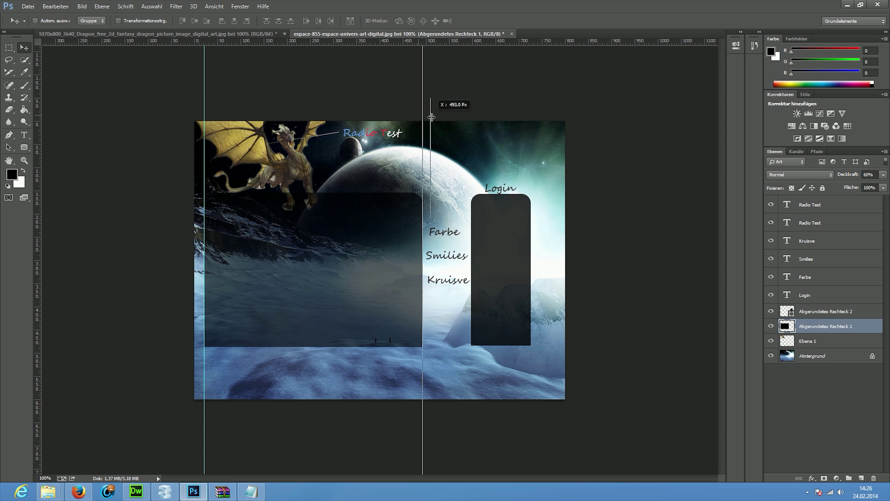
pyautogui.moveTo(317, 42); pyautogui.dragTo(309, 346)
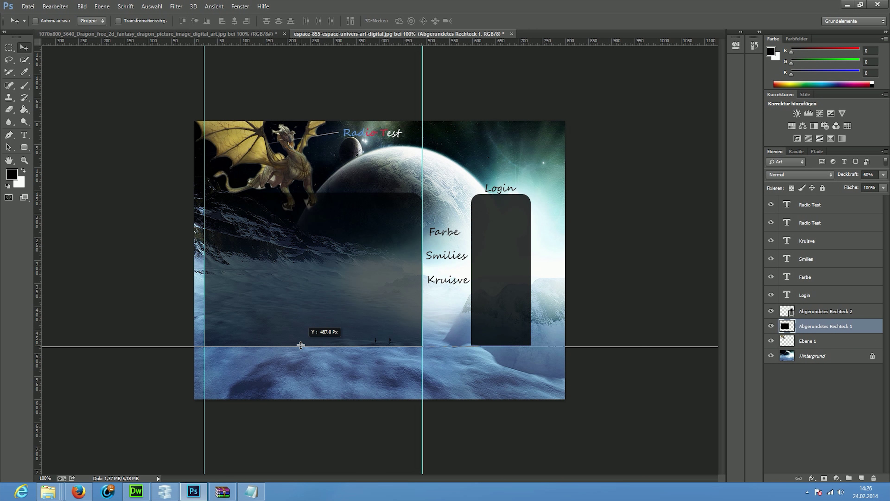
pyautogui.moveTo(275, 44); pyautogui.dragTo(275, 359)
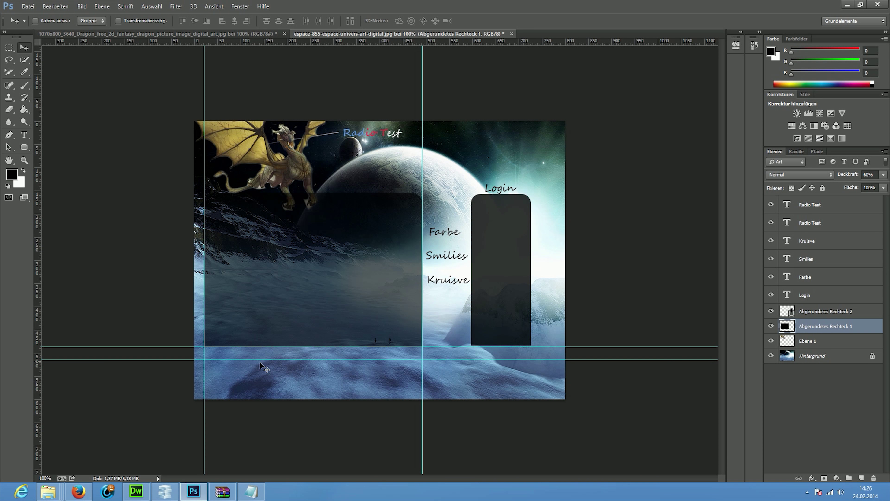
pyautogui.click(24, 147)
pyautogui.rightClick(24, 148)
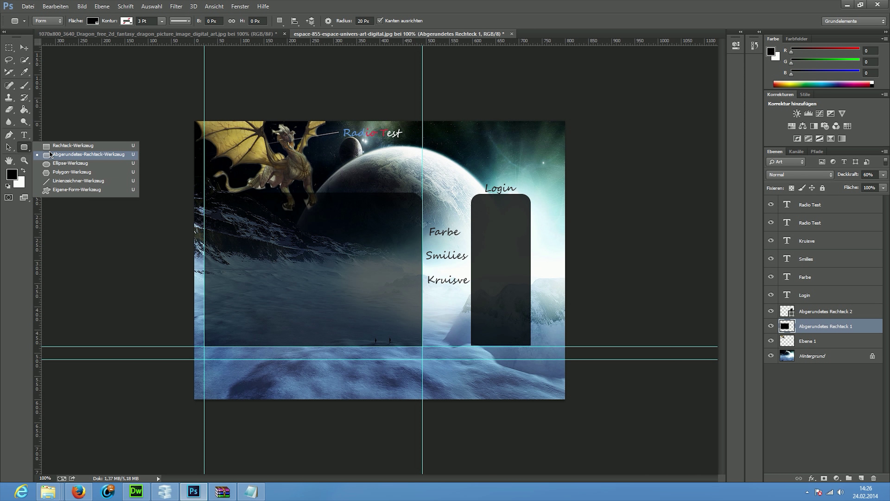
# - Draw a rounded-rectangle bar between the guides below the panel with all corners square
pyautogui.click(81, 154)
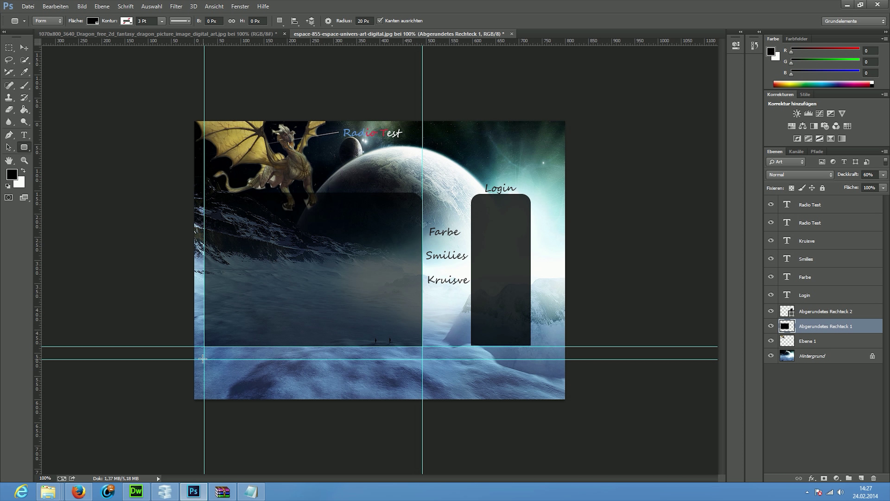
pyautogui.moveTo(202, 359); pyautogui.dragTo(423, 378)
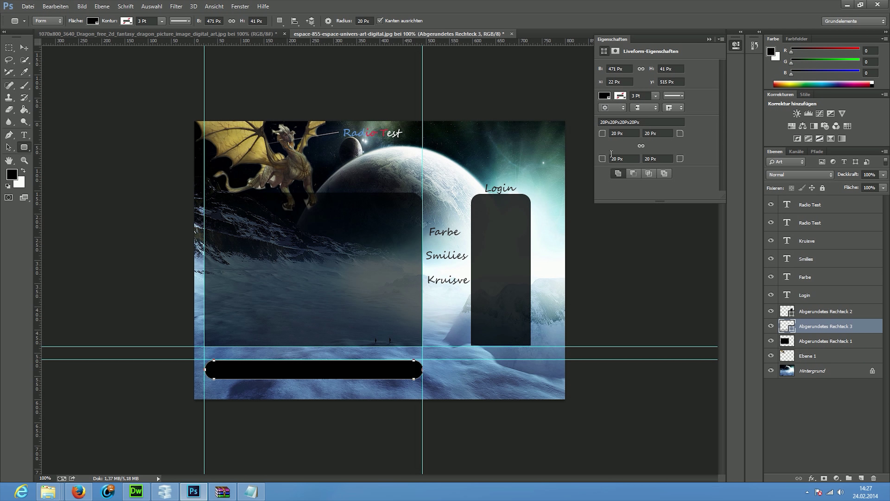
pyautogui.click(627, 133)
pyautogui.write('0')
pyautogui.press('Return')
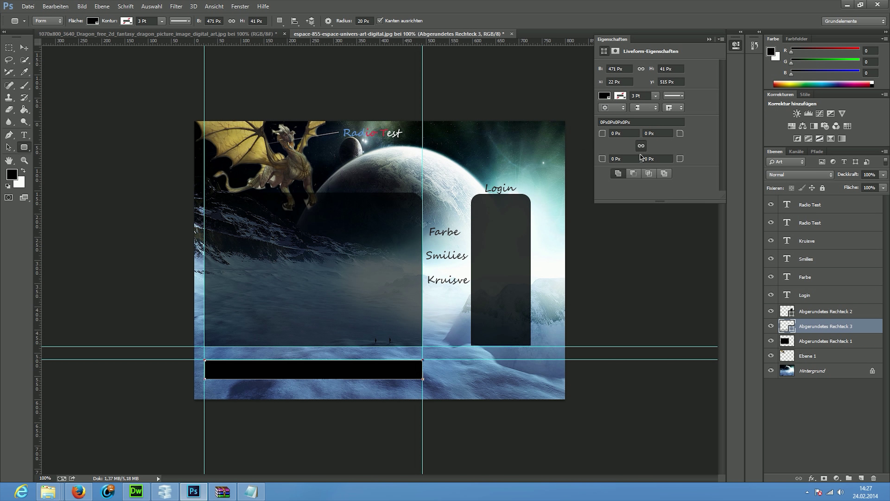
# - Round the bar's bottom-left and bottom-right corners to 20 px
pyautogui.click(621, 133)
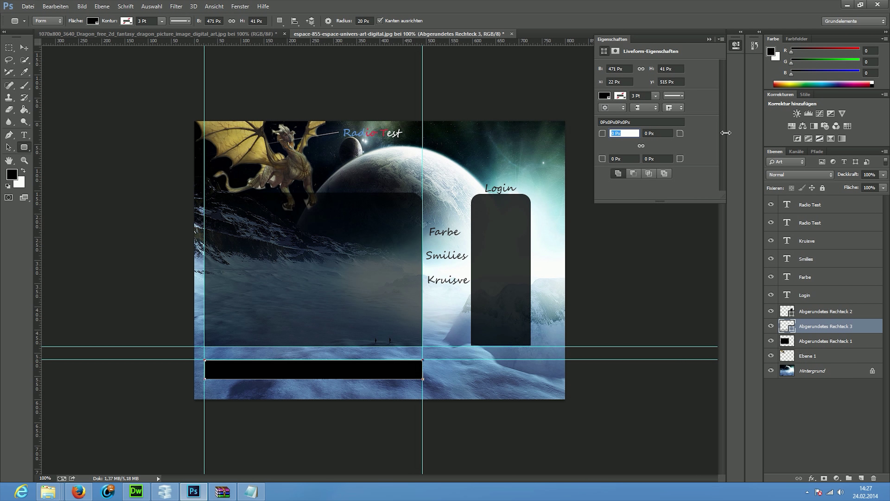
pyautogui.click(634, 159)
pyautogui.write('20')
pyautogui.press('Return')
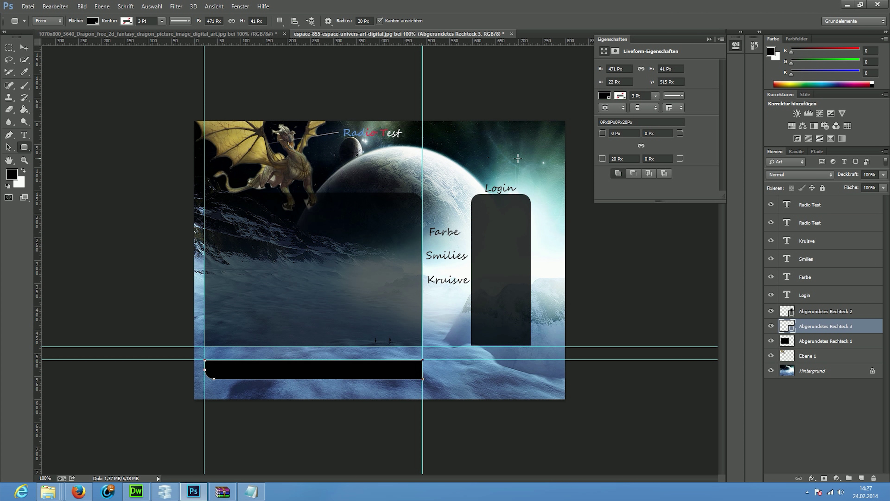
pyautogui.click(659, 159)
pyautogui.write('20')
pyautogui.press('Return')
# - Set the bar layer's opacity to 60% and collapse the Properties panel
pyautogui.click(25, 48)
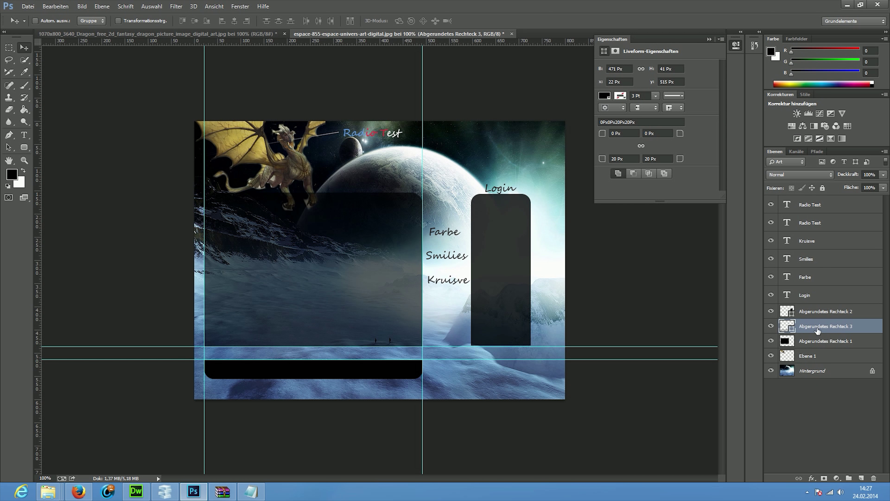
pyautogui.click(867, 174)
pyautogui.write('60')
pyautogui.press('Return')
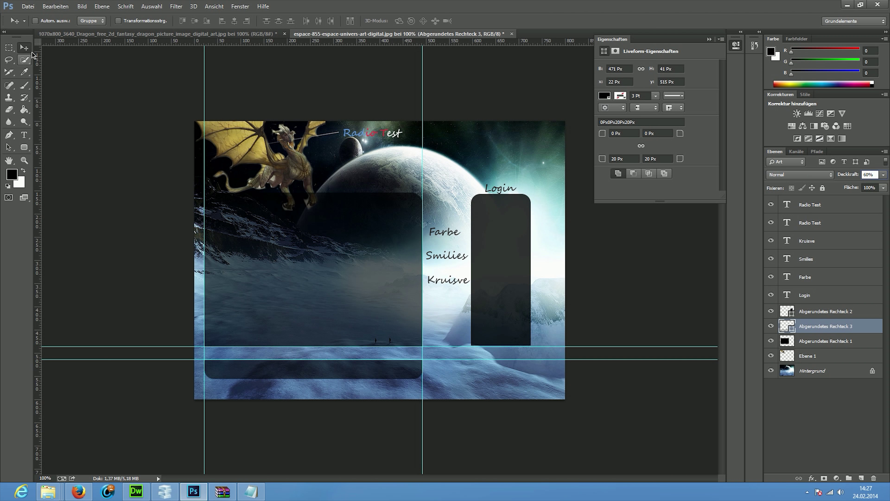
pyautogui.click(710, 39)
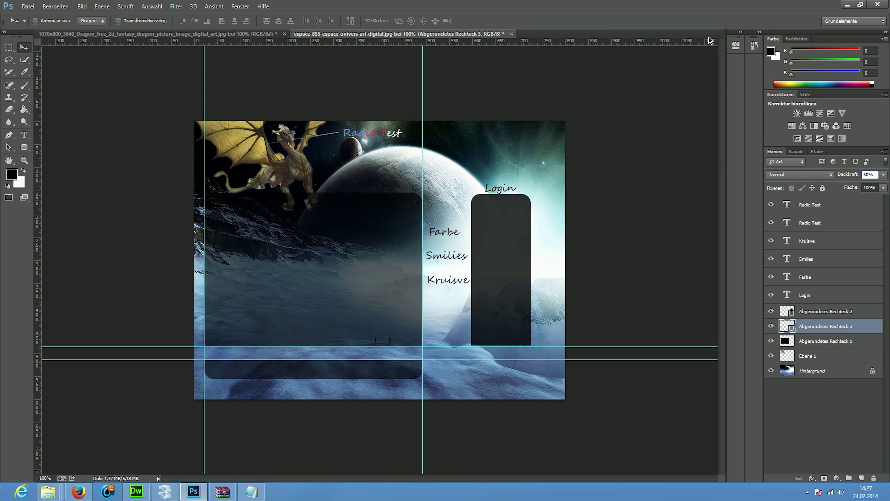